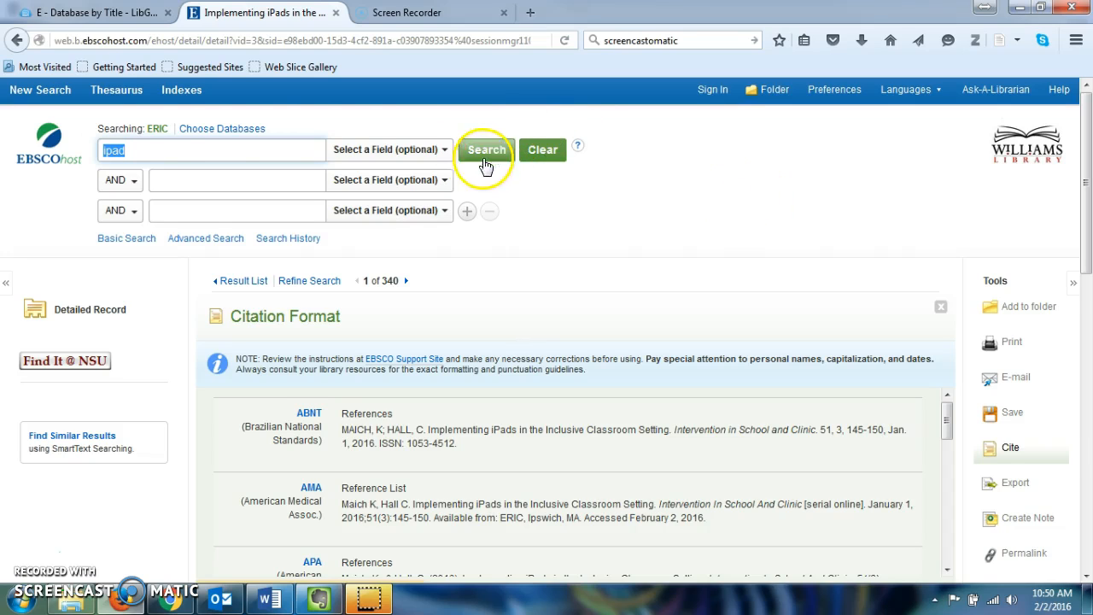
- Search the ERIC database for "ipad"
click(134, 151)
click(487, 150)
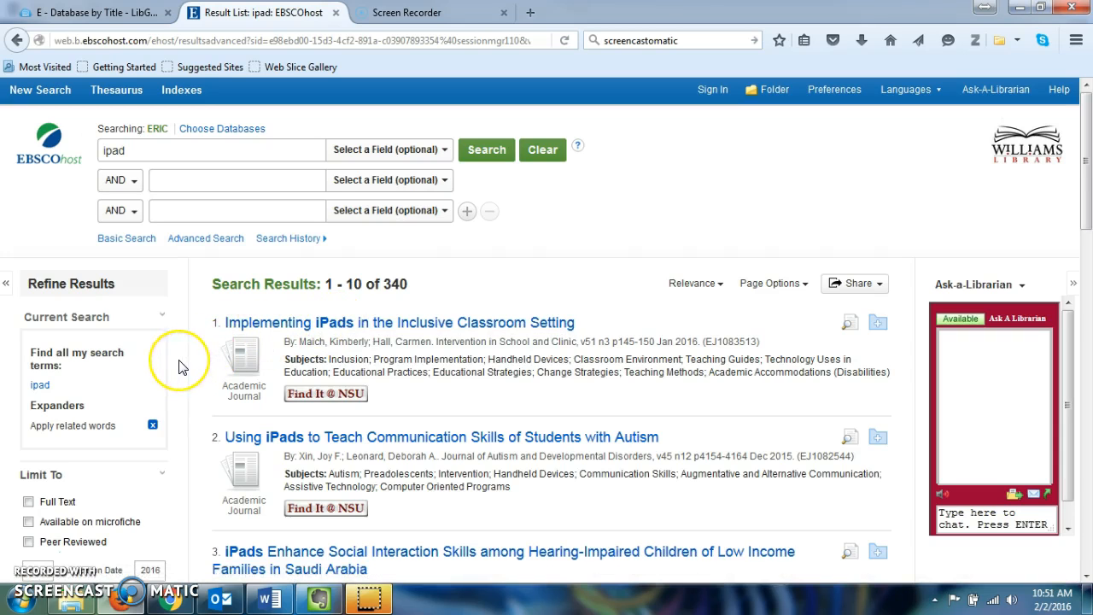
- Limit the search results to peer-reviewed items with publication dates from 2012 to 2016
scroll(179, 363, down, 3)
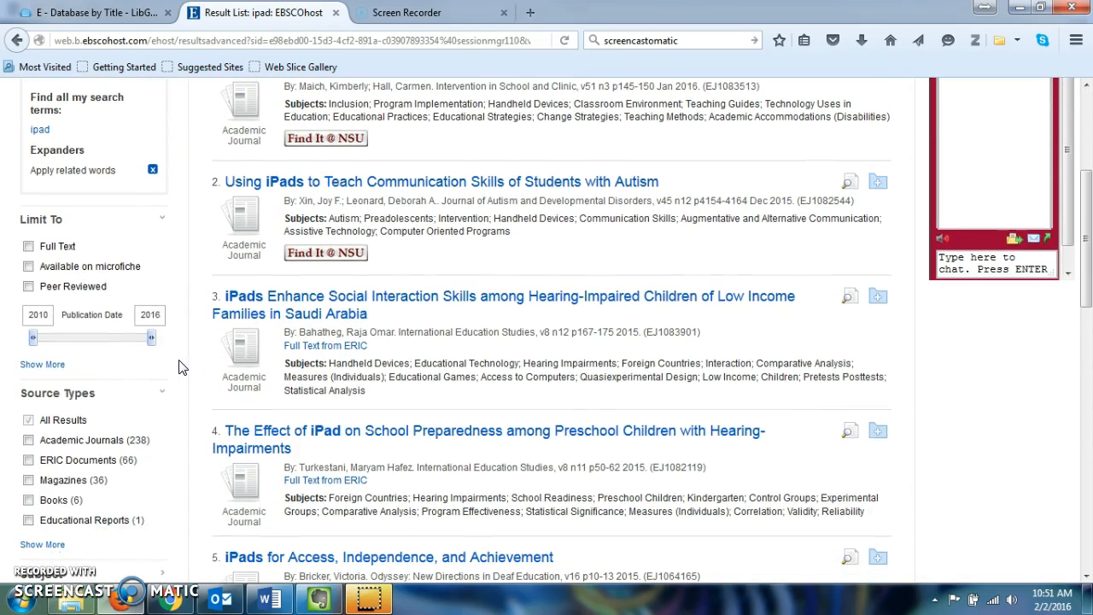
click(28, 287)
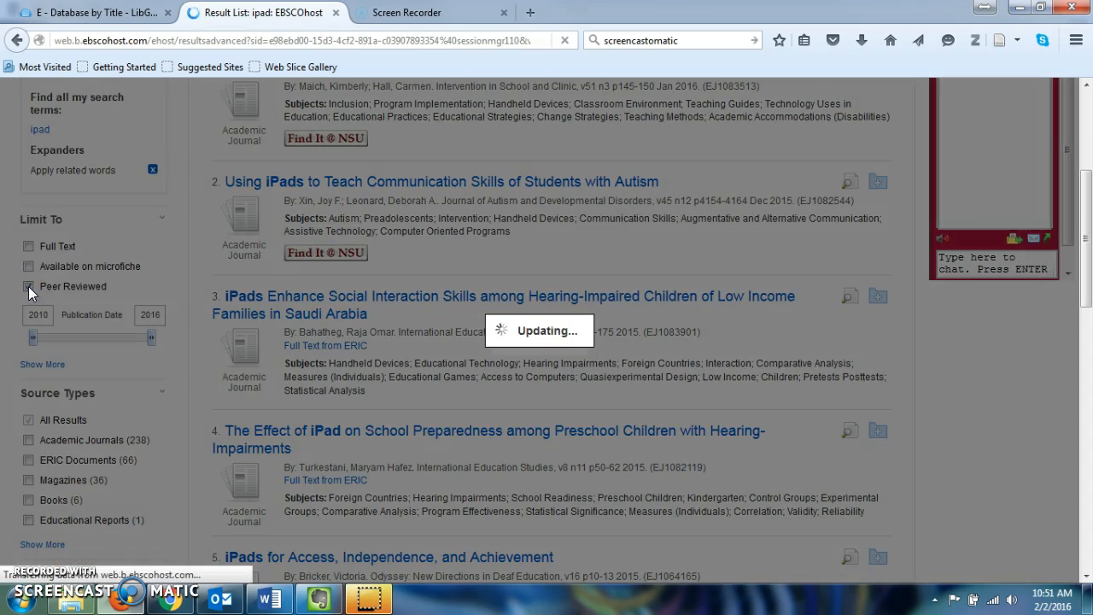
scroll(214, 380, down, 5)
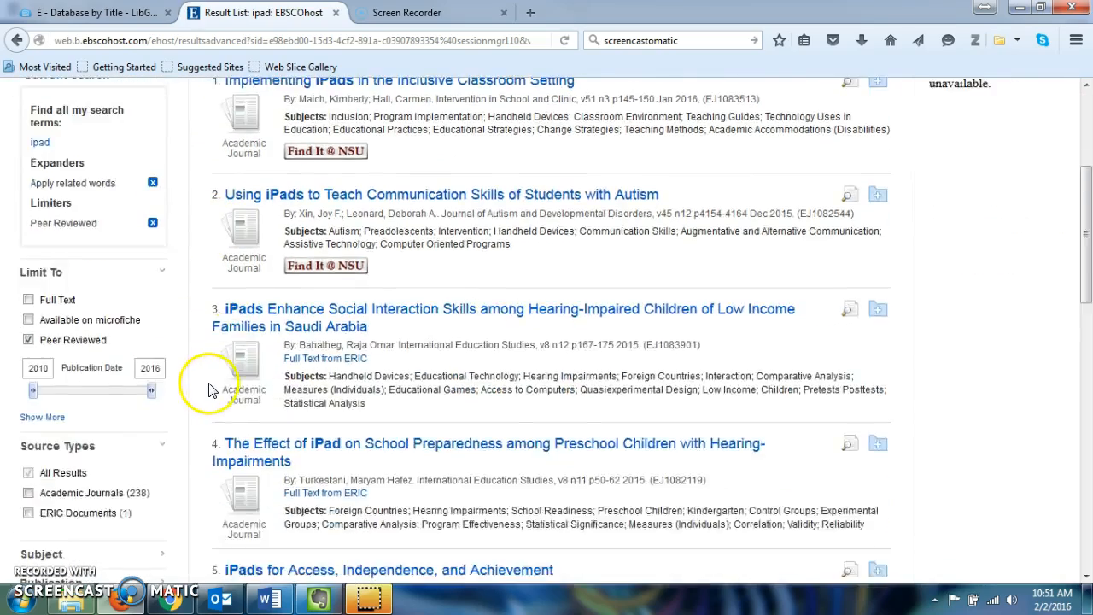
drag(32, 208, 76, 207)
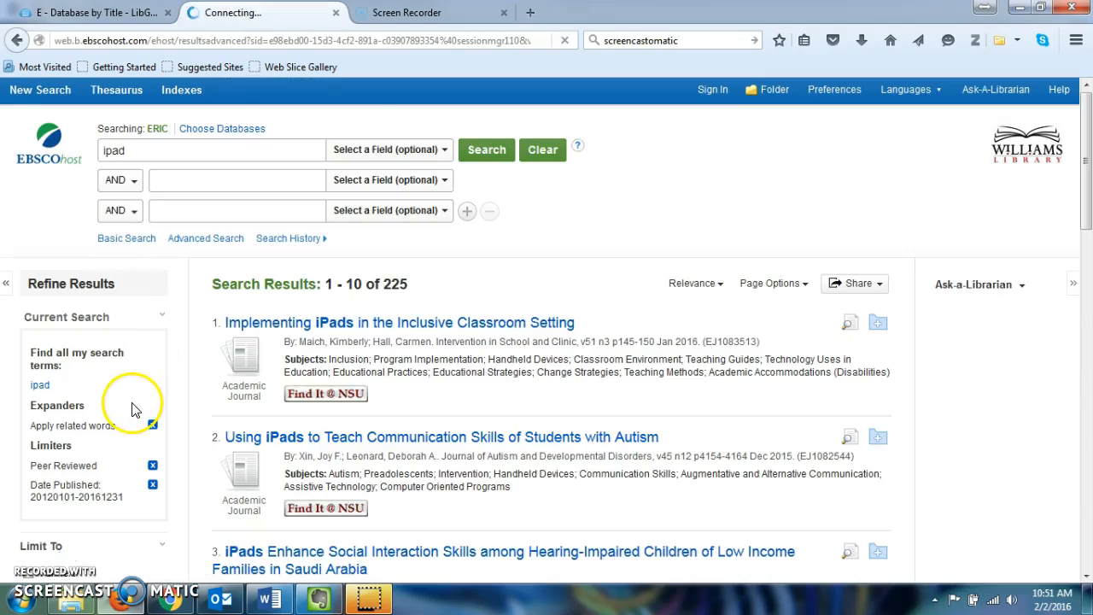
- Look through the refinement options, including the list of publications, and check the limiters applied to the search
scroll(134, 407, down, 6)
scroll(134, 410, down, 2)
scroll(97, 298, up, 2)
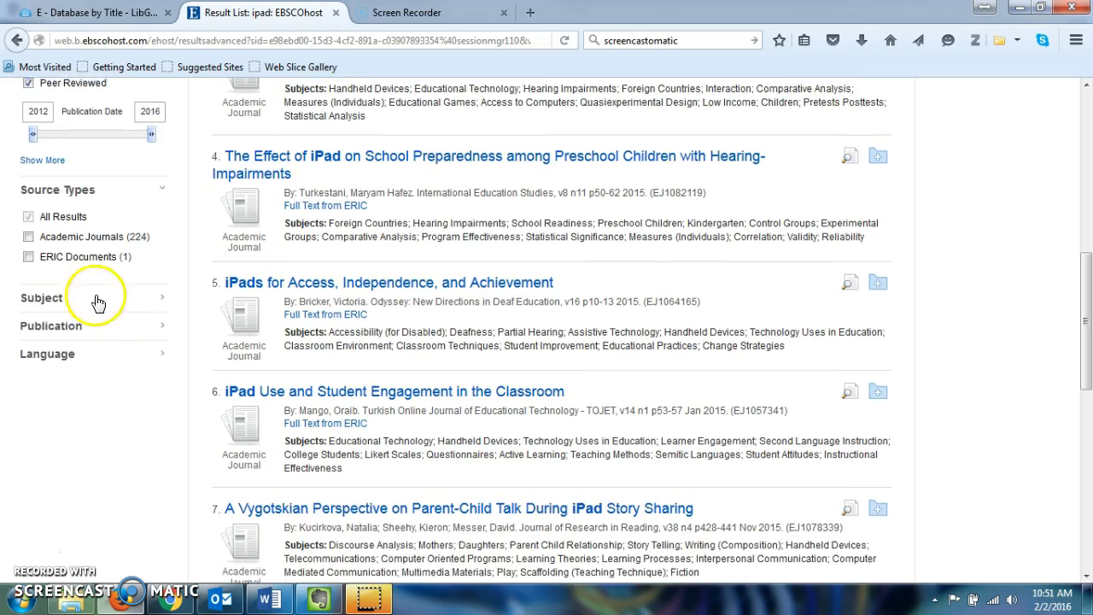
click(49, 334)
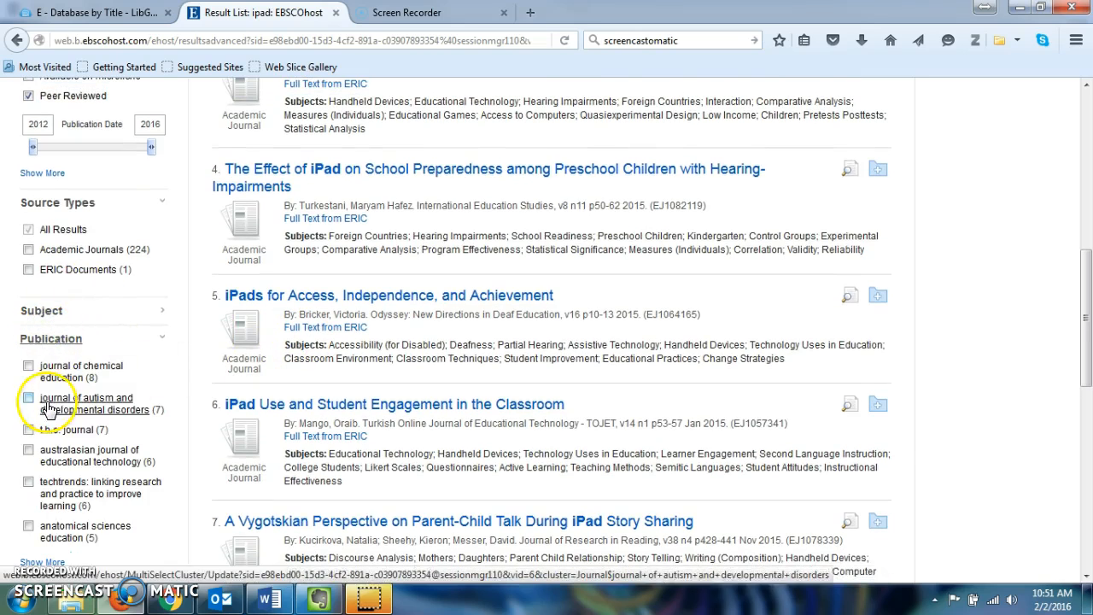
click(53, 338)
scroll(151, 344, up, 5)
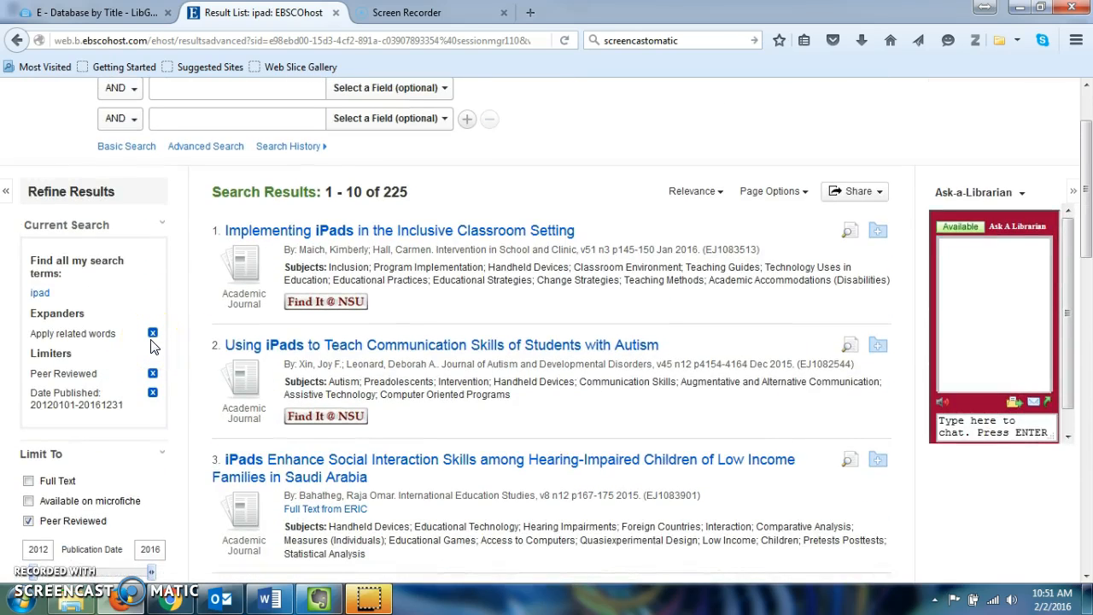
scroll(141, 342, up, 1)
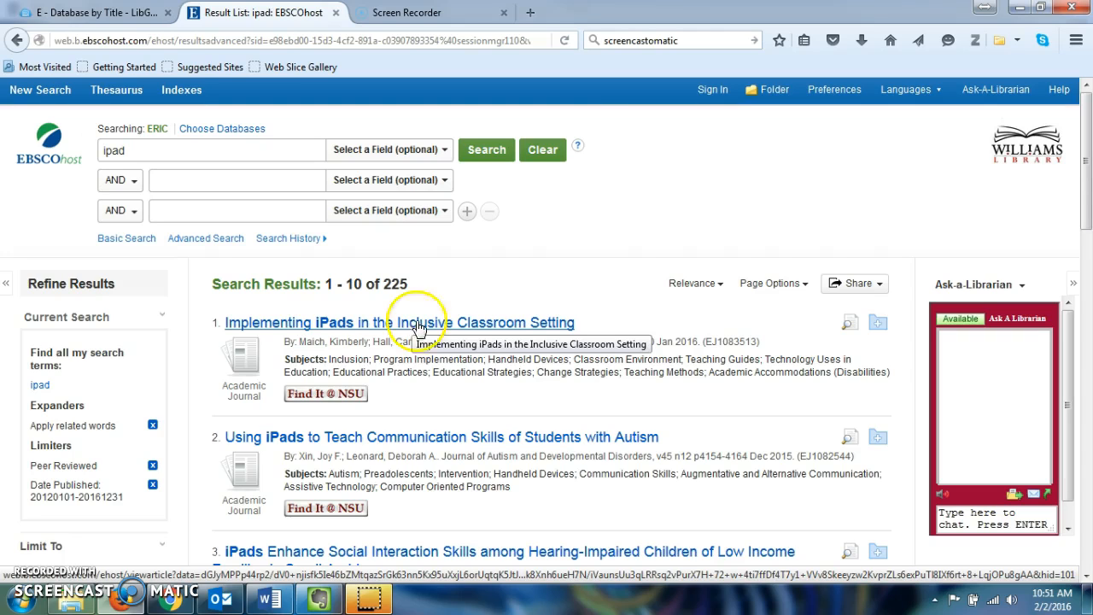
- Open the record for "Implementing iPads in the Inclusive Classroom Setting" and read its details and abstract
click(458, 324)
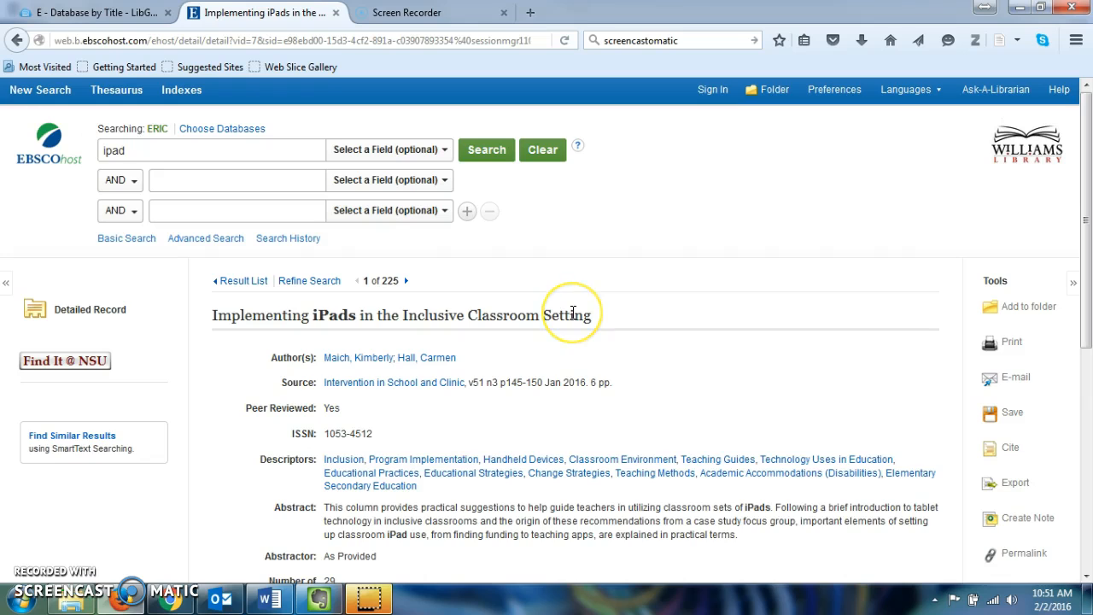
scroll(573, 313, down, 3)
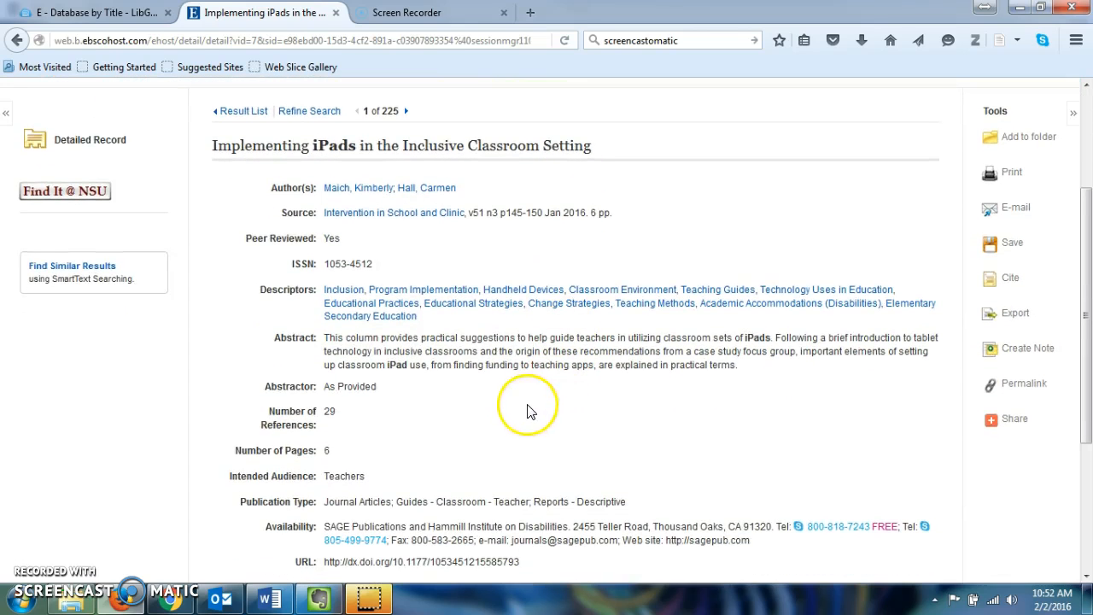
scroll(527, 411, up, 1)
scroll(366, 342, down, 4)
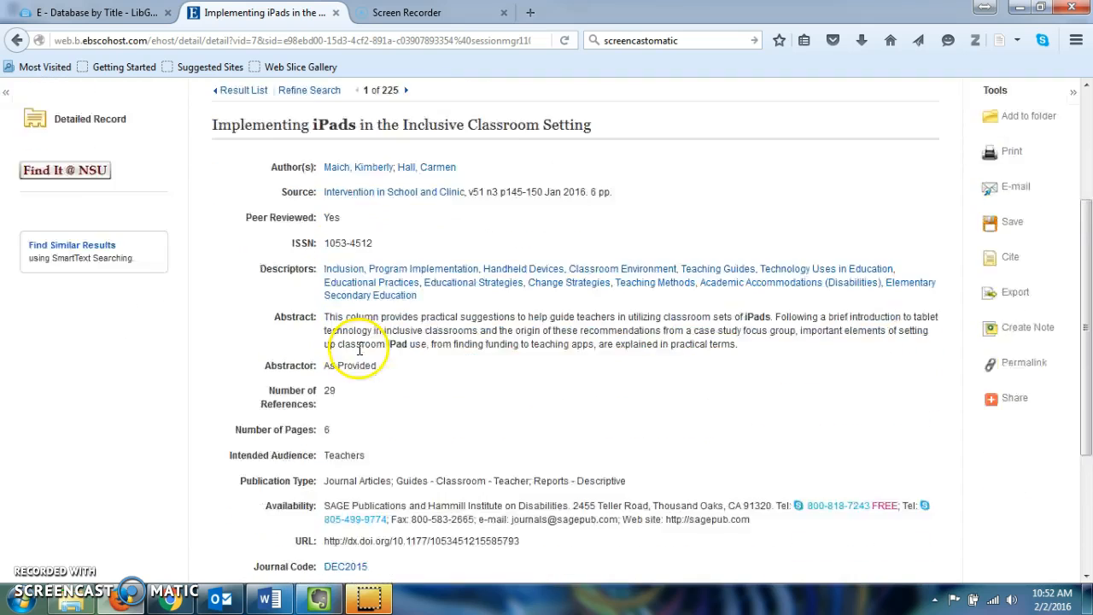
scroll(359, 355, up, 1)
scroll(359, 355, up, 1)
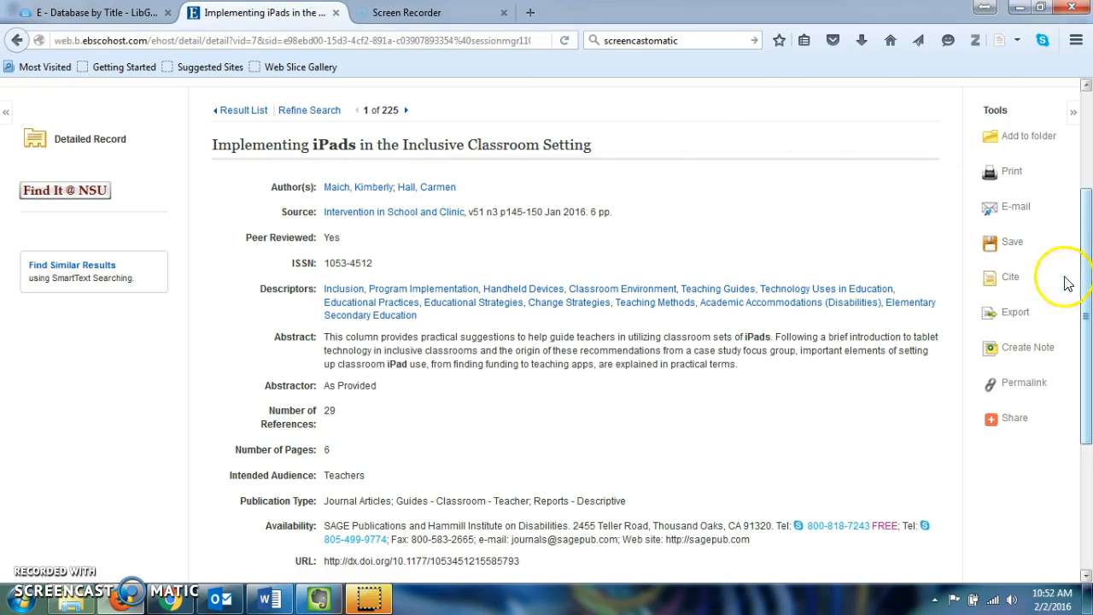
- Display the article's citation formats and copy the APA reference
click(1011, 279)
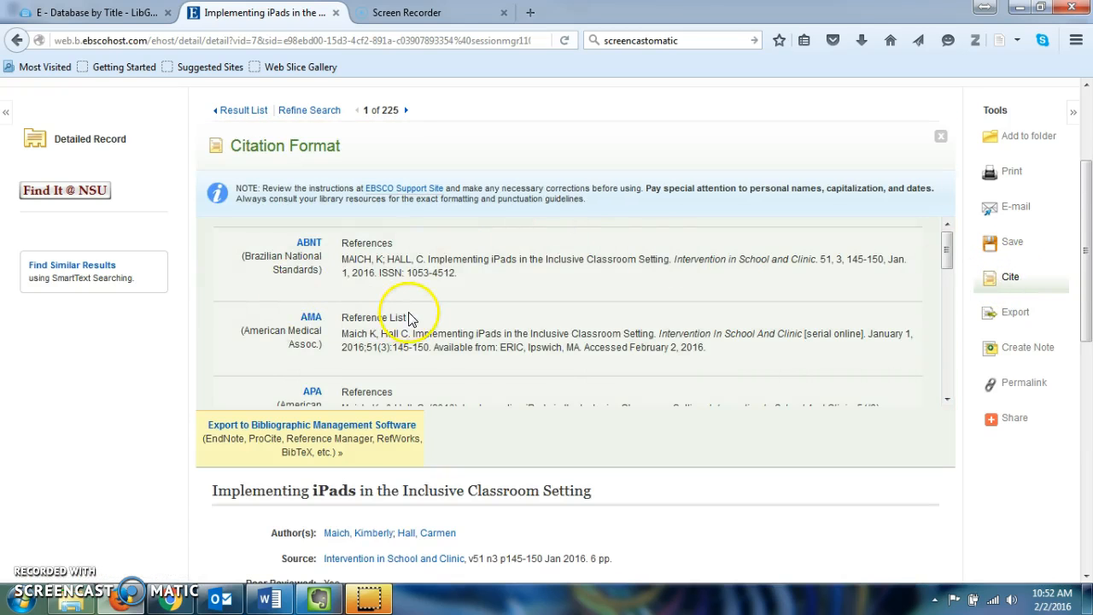
scroll(410, 316, down, 2)
drag(339, 344, 433, 365)
key(ctrl+c)
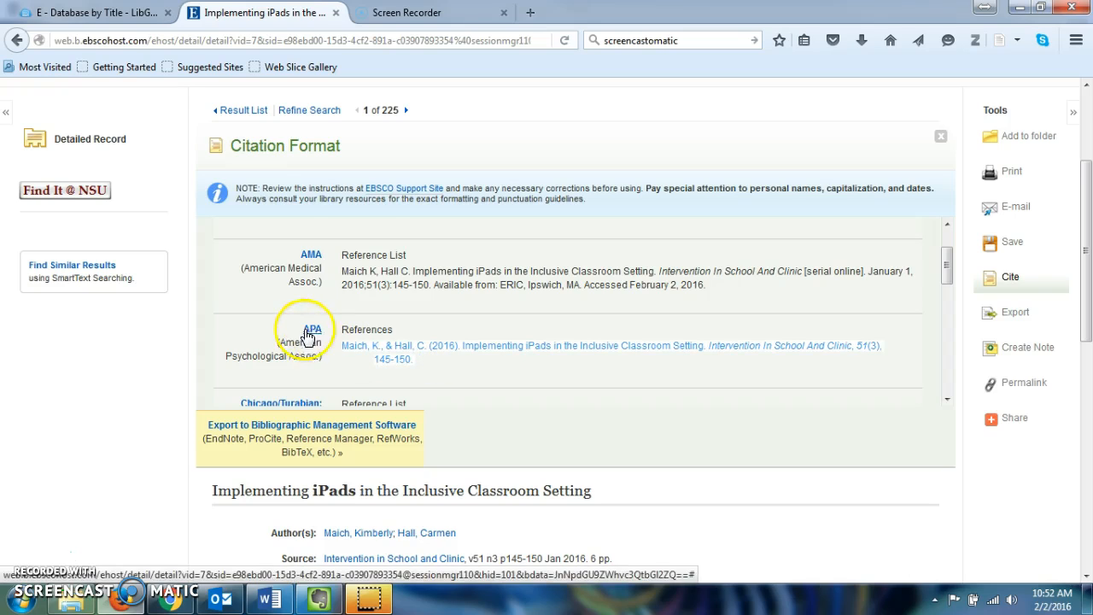
- Switch to the Word document and replace the entry under the References heading with the copied APA citation
click(288, 602)
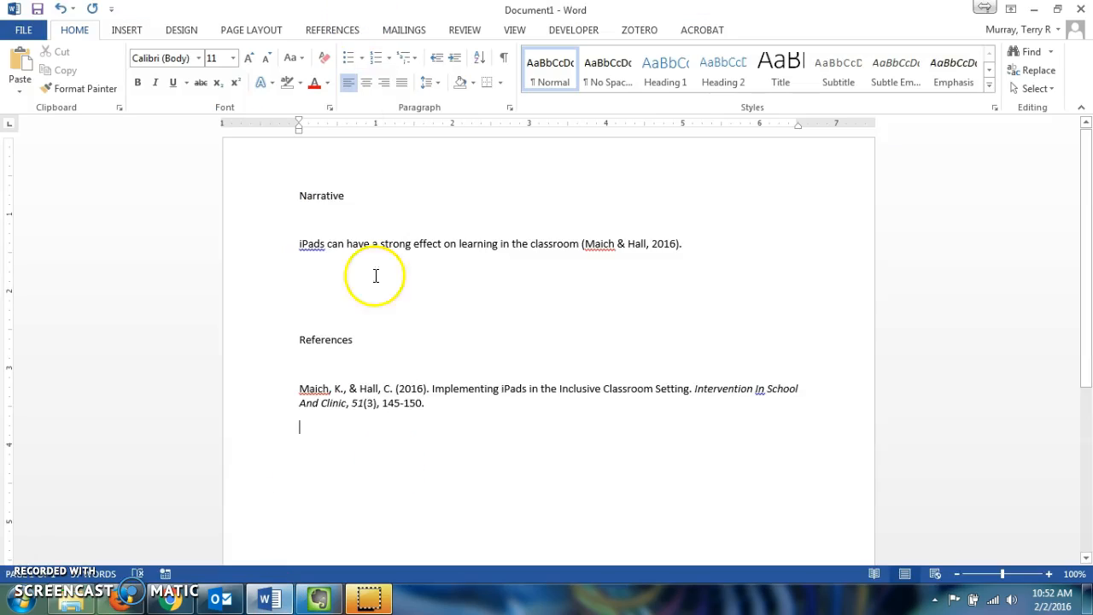
drag(429, 405, 296, 393)
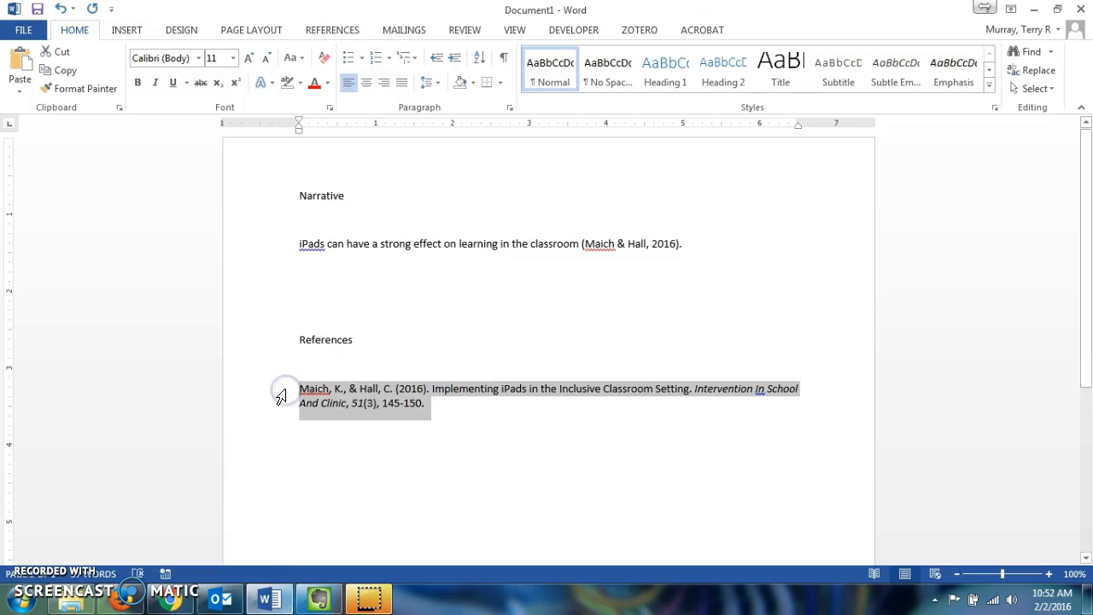
key(ctrl+v)
click(463, 396)
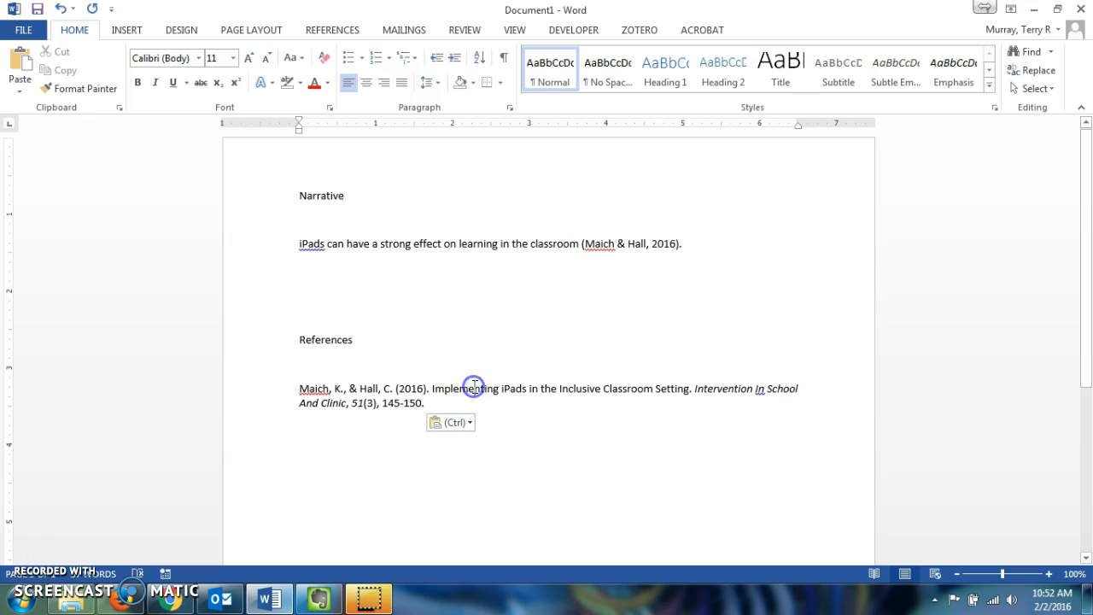
click(429, 404)
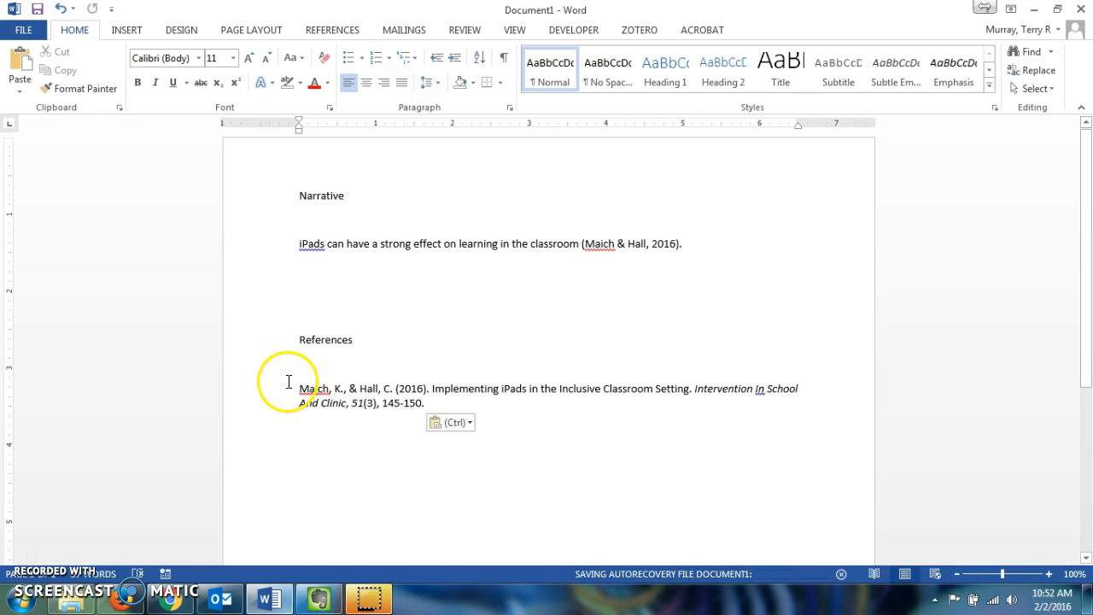
- Examine the reference entry against the narrative sentence and its parenthetical in-text citation
drag(300, 387, 456, 402)
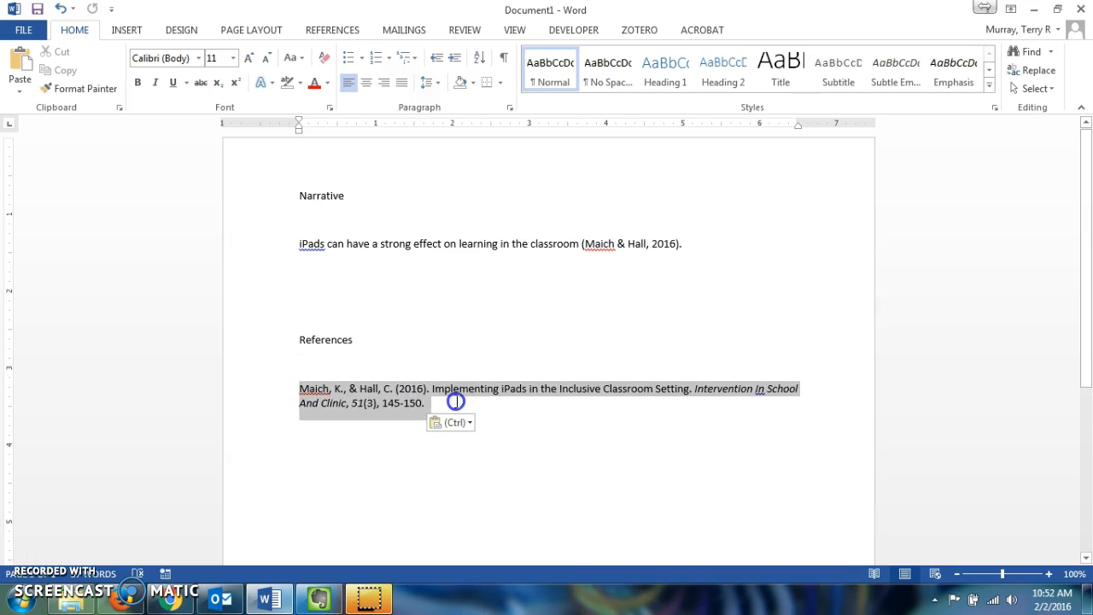
click(322, 364)
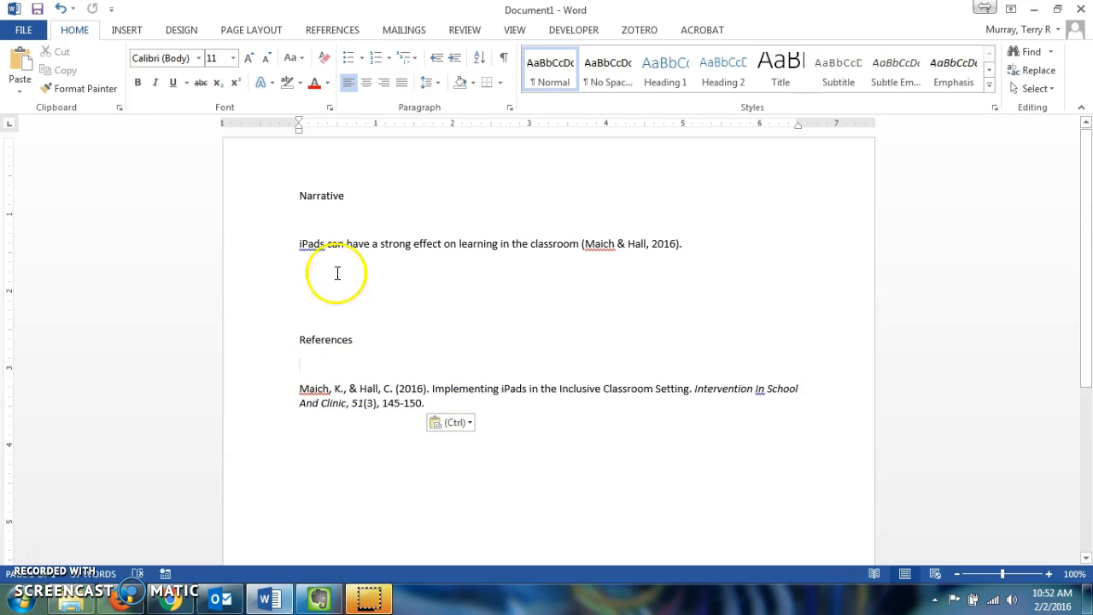
drag(293, 244, 576, 240)
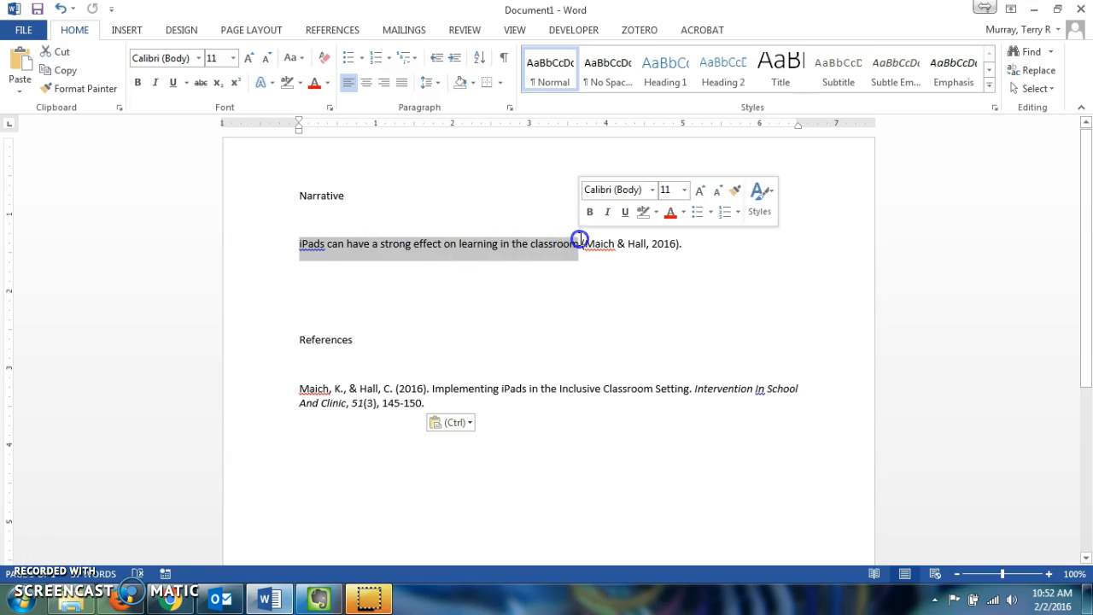
click(635, 239)
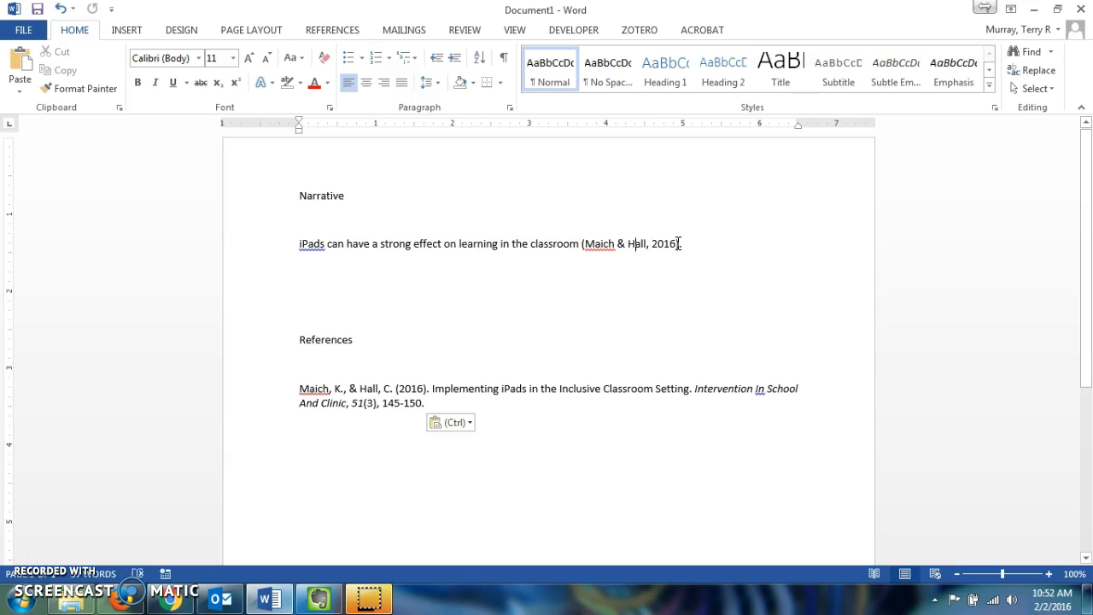
click(586, 243)
drag(585, 244, 675, 239)
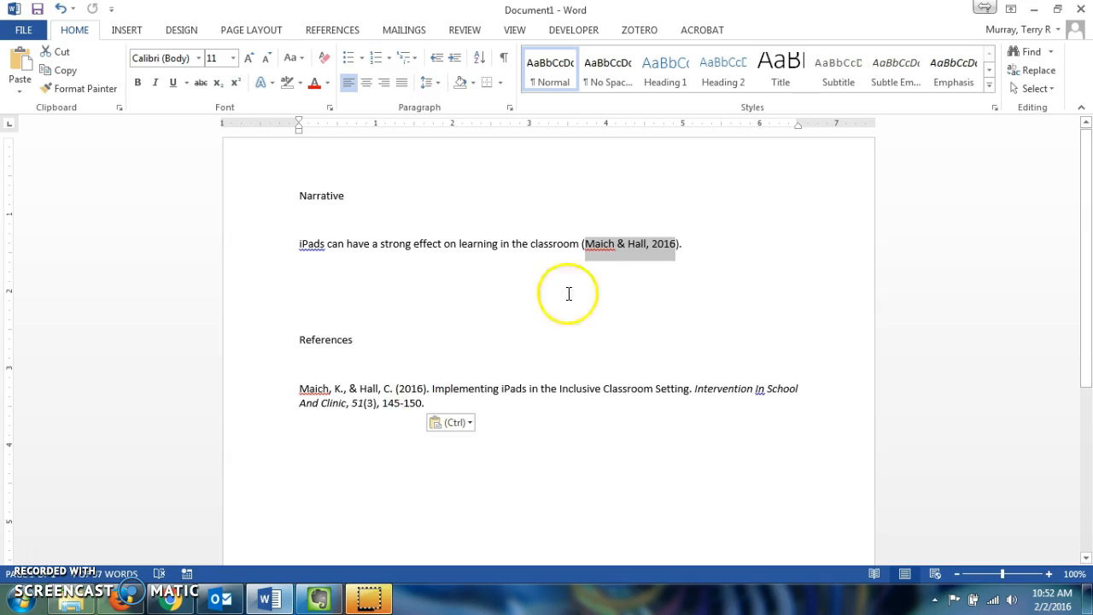
click(704, 240)
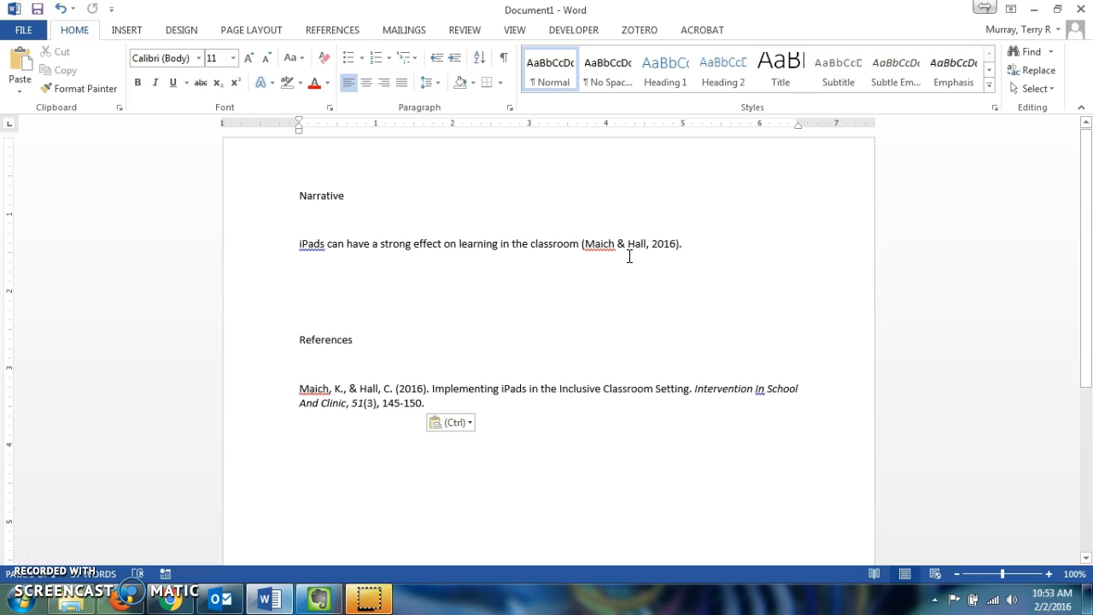
- Switch back to Firefox and load zotero.org in place of the Screen Recorder page
click(122, 600)
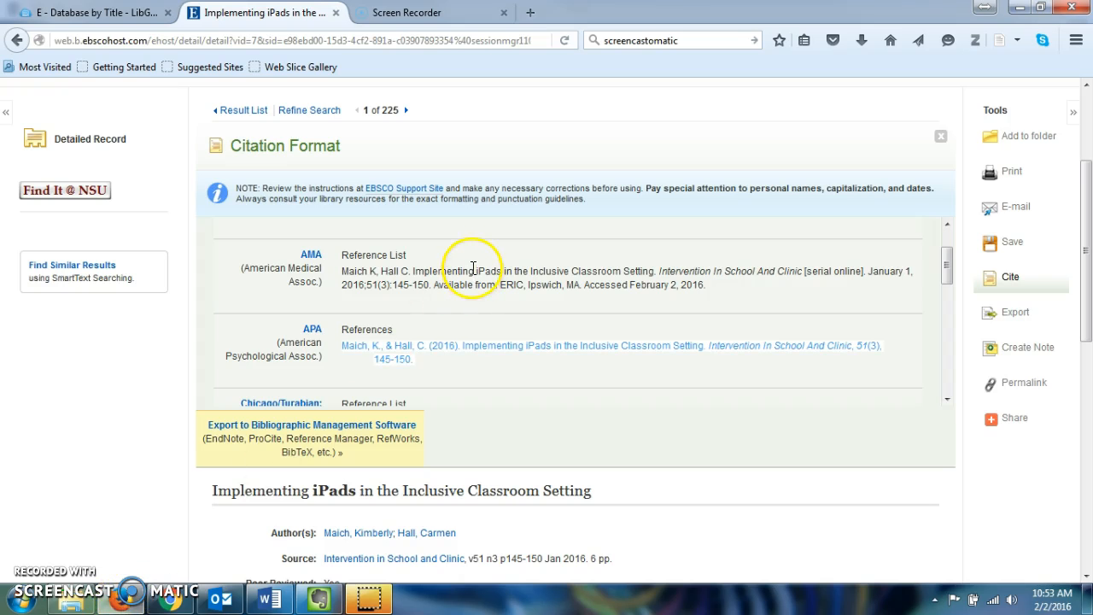
scroll(471, 264, up, 2)
scroll(630, 166, up, 3)
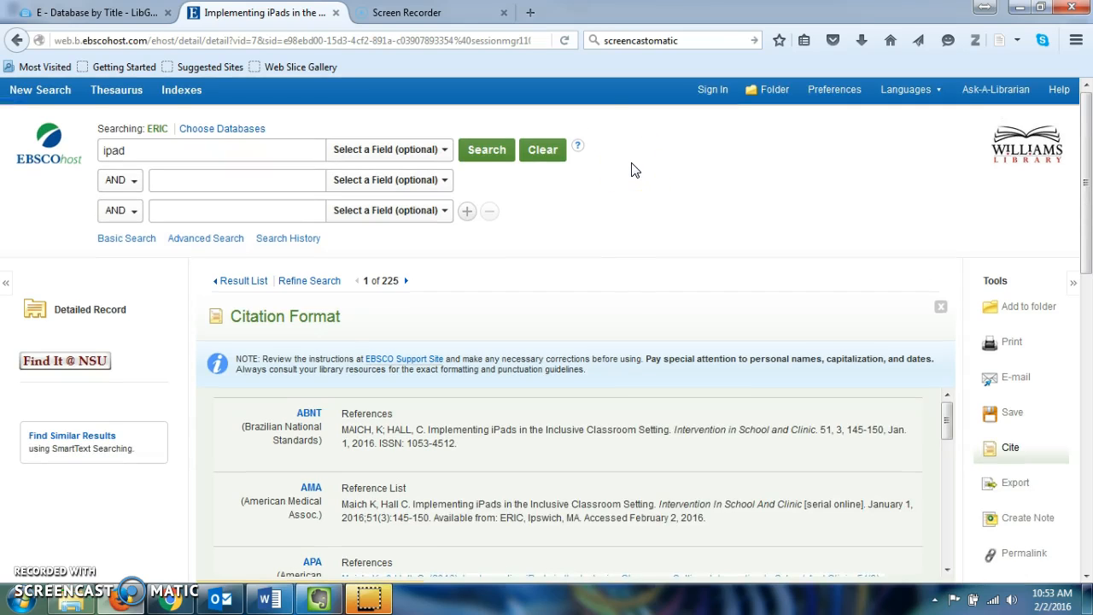
click(419, 14)
click(414, 38)
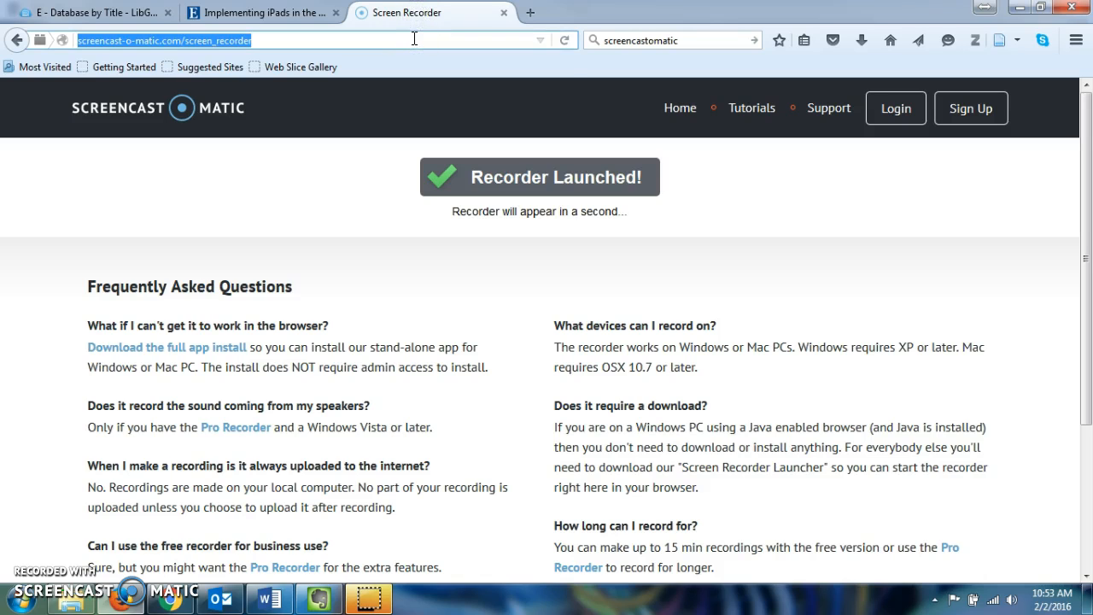
text(zotero.or)
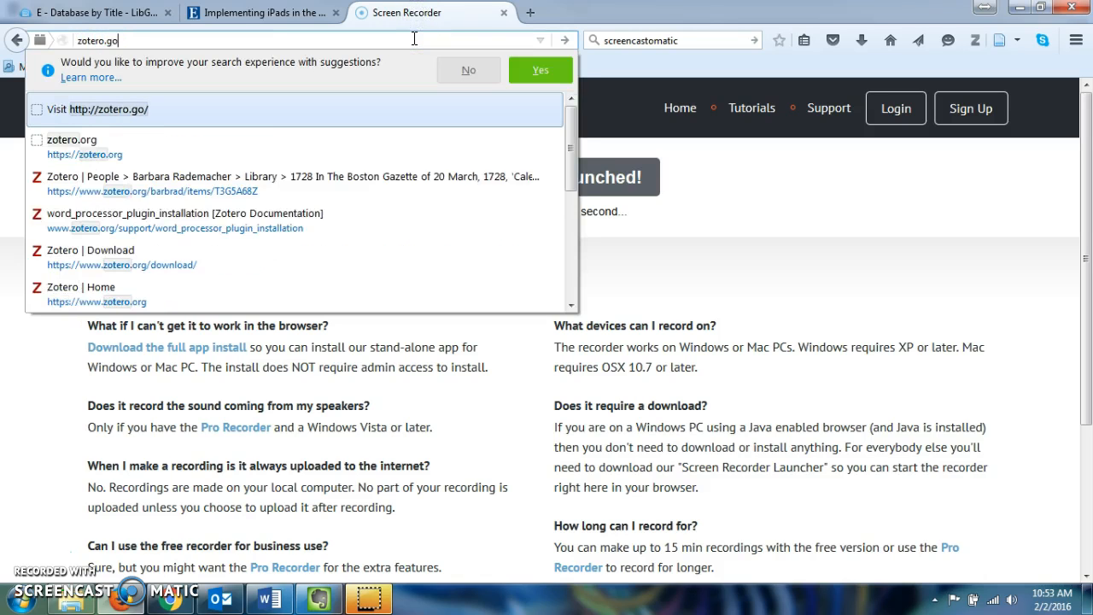
key(Return)
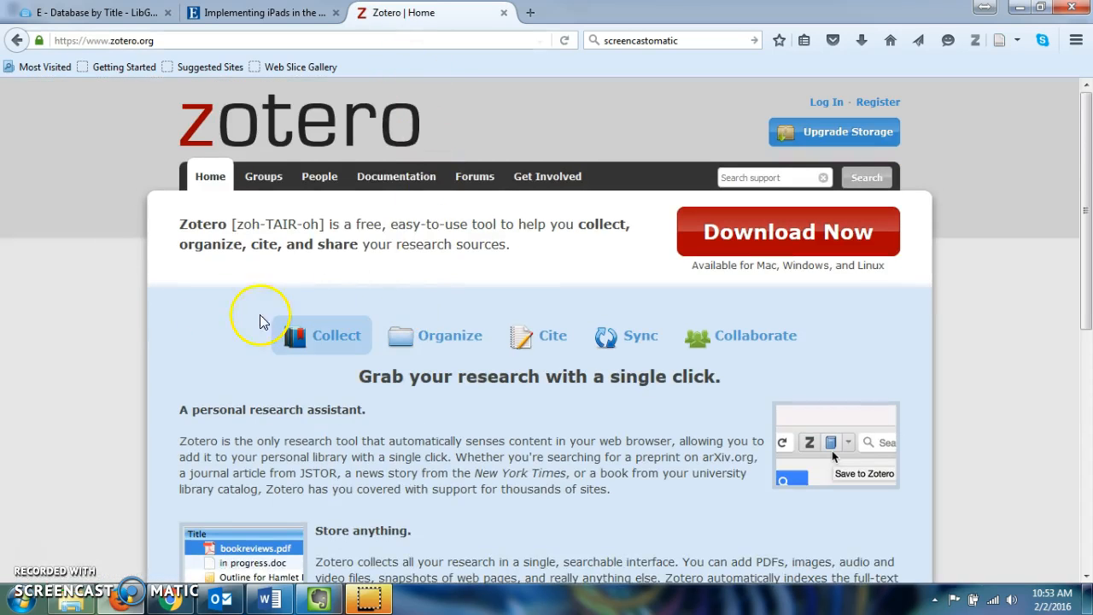
- Look over the Zotero home page and its download option, then return to the article's citation formats in EBSCOhost
scroll(100, 261, down, 1)
scroll(97, 263, down, 5)
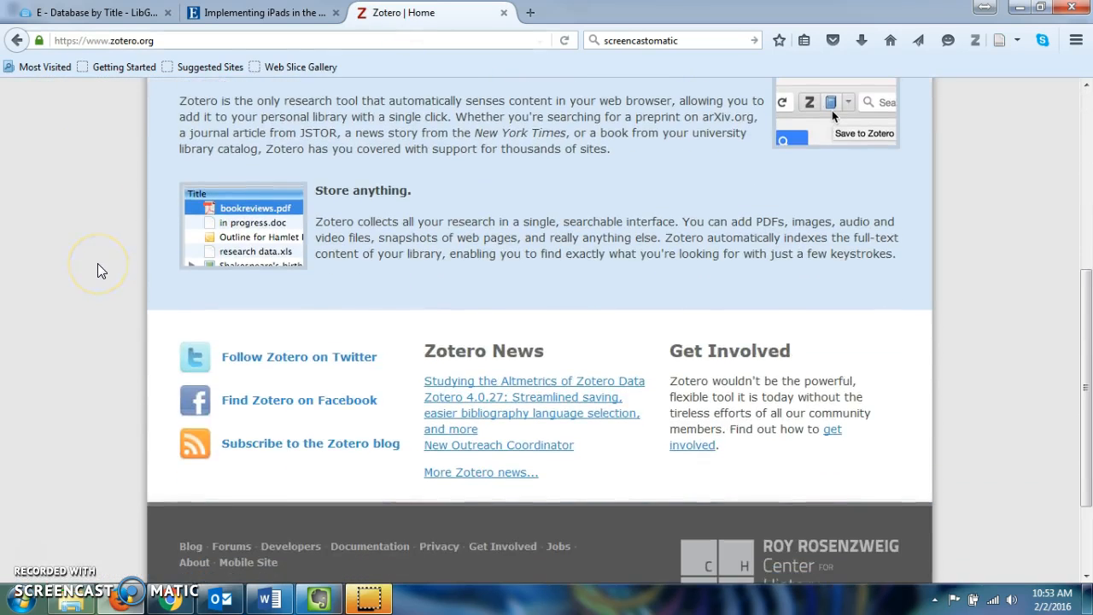
scroll(97, 263, up, 6)
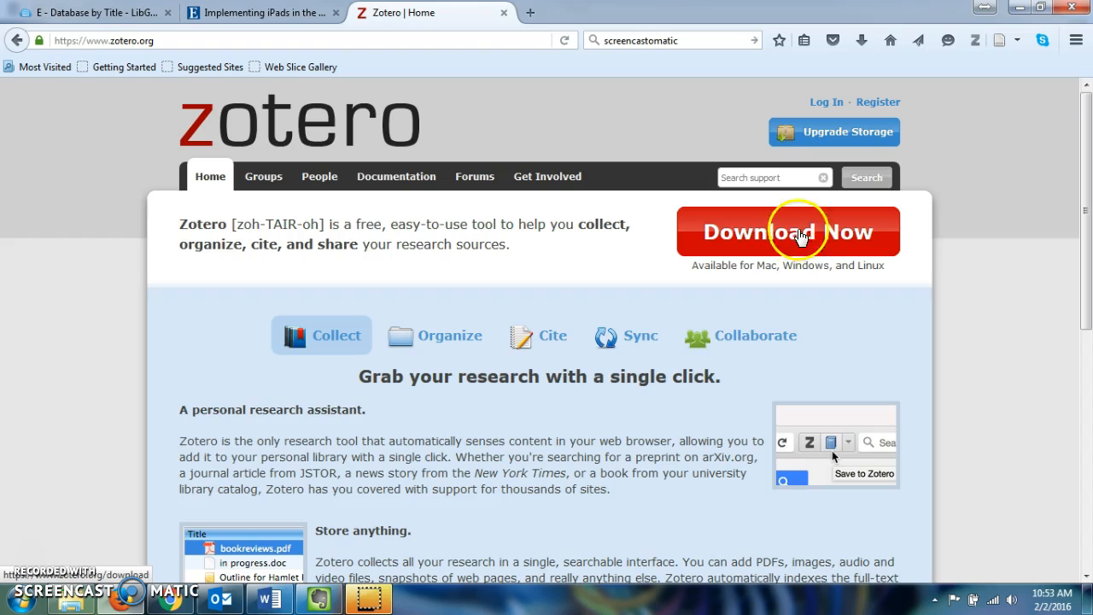
click(287, 17)
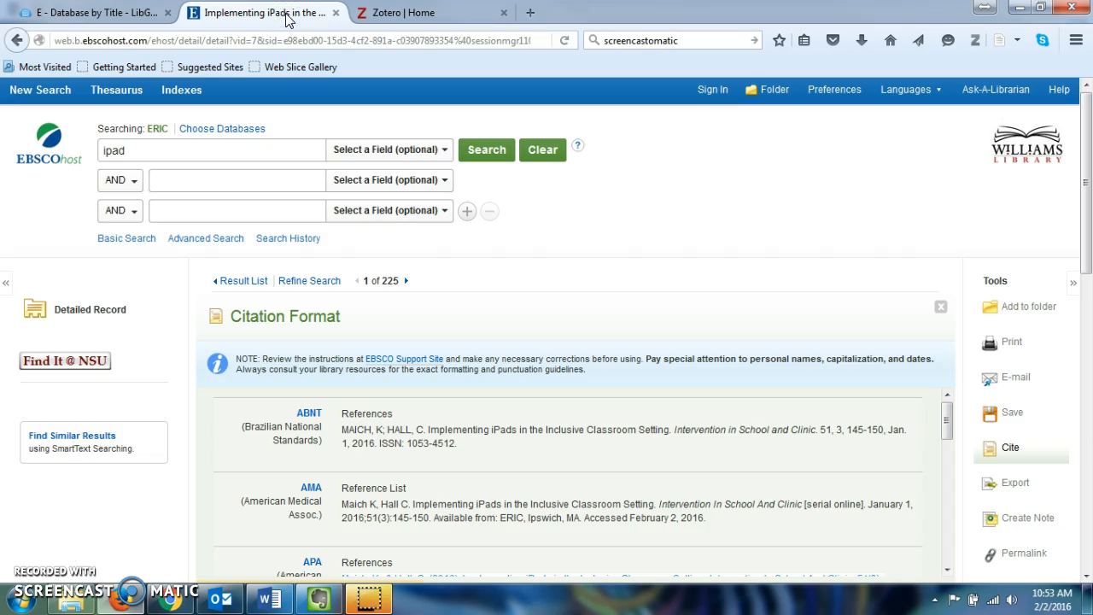
click(380, 15)
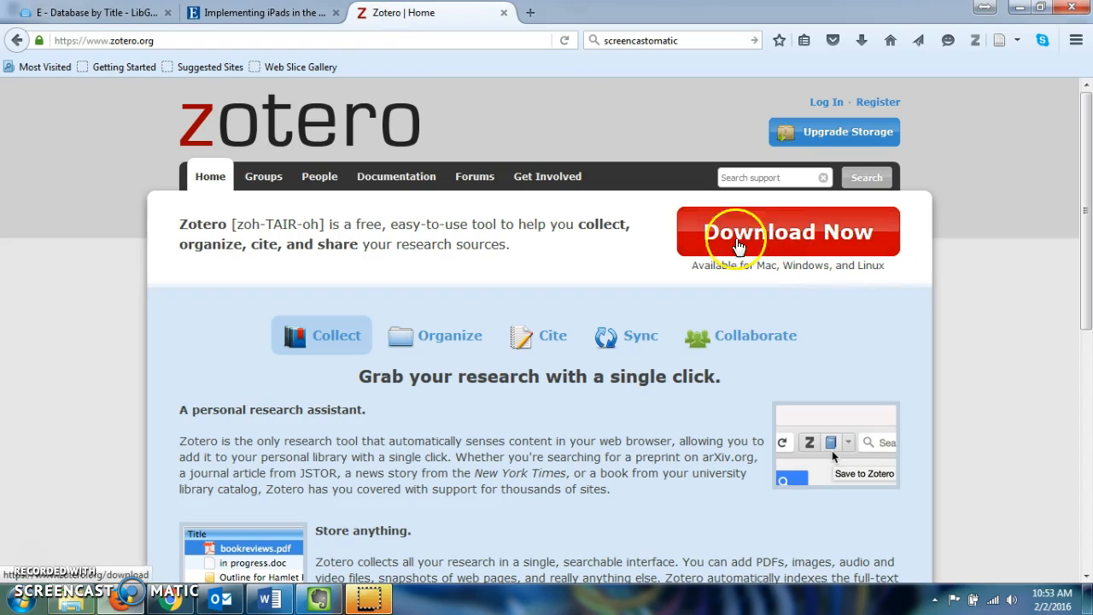
click(271, 12)
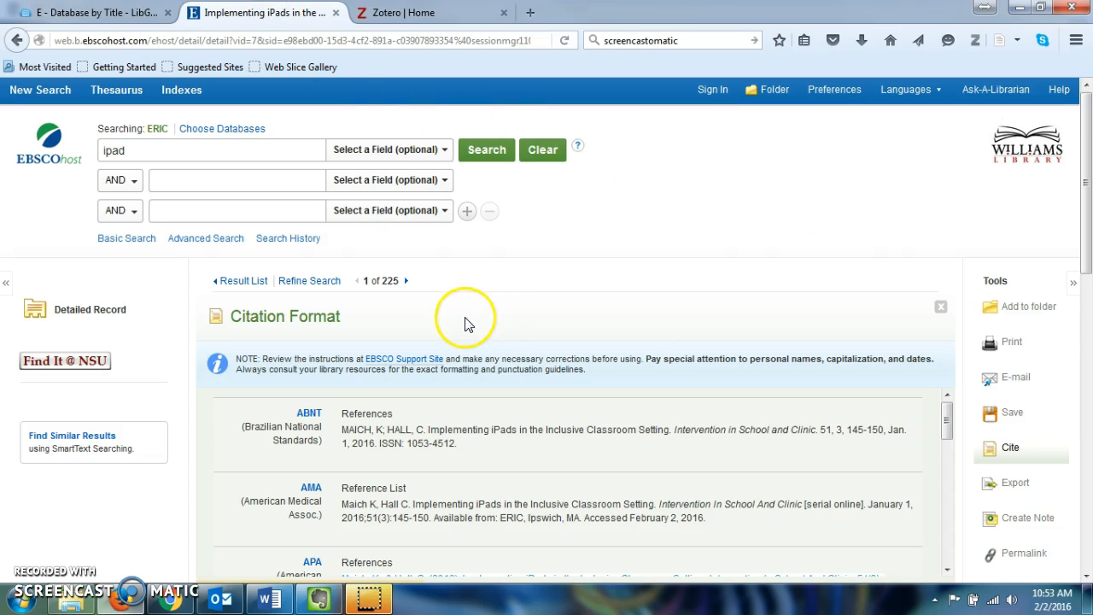
- Return to the iPad search results and reopen the detailed record of "Implementing iPads in the Inclusive Classroom Setting"
scroll(464, 317, down, 3)
scroll(464, 317, up, 3)
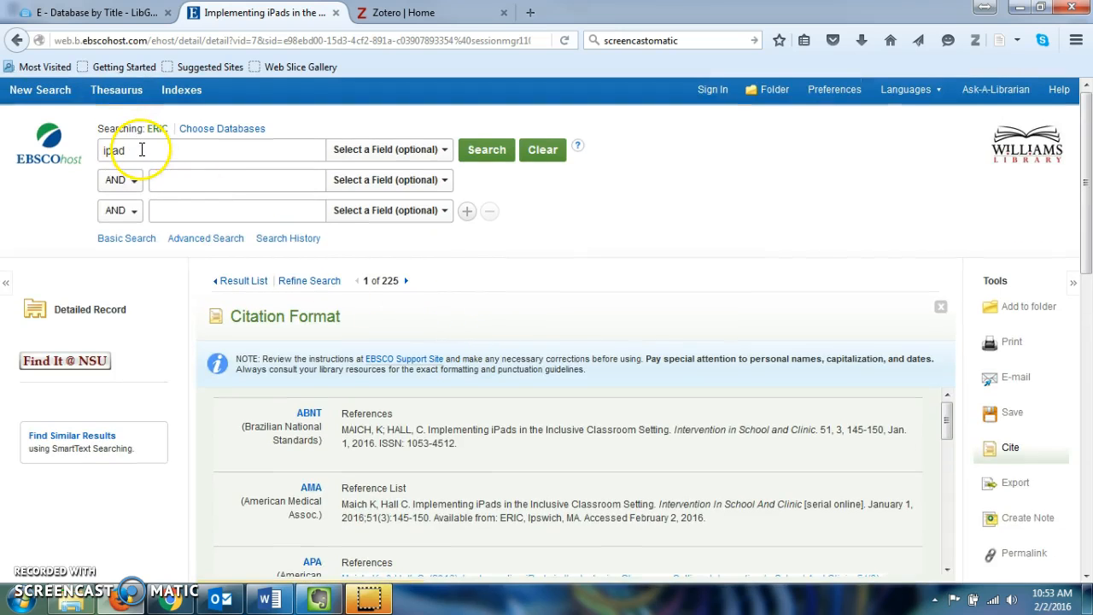
click(15, 41)
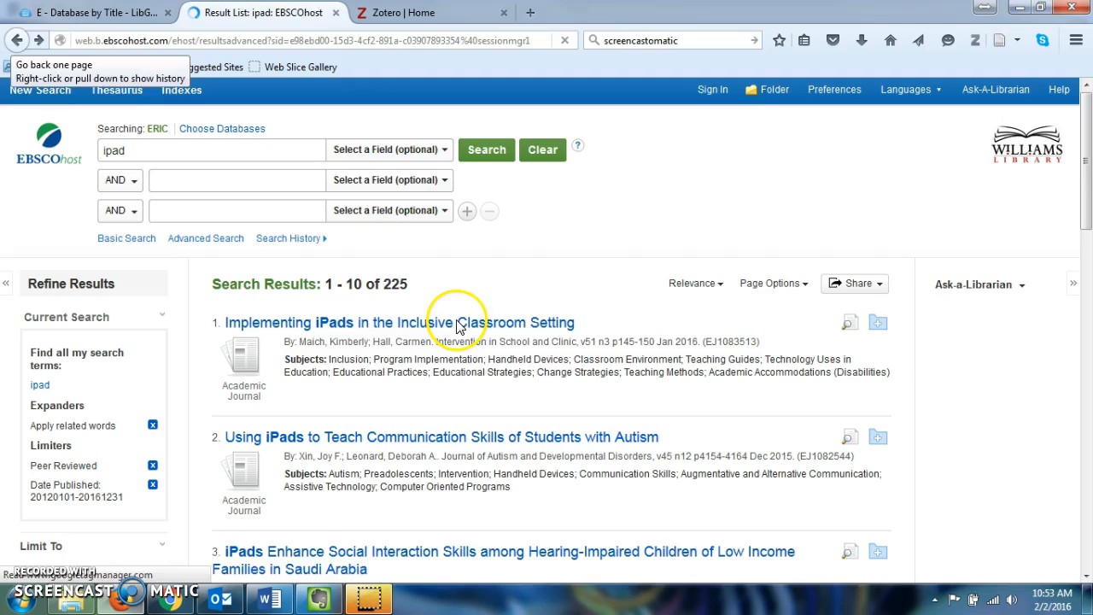
click(460, 324)
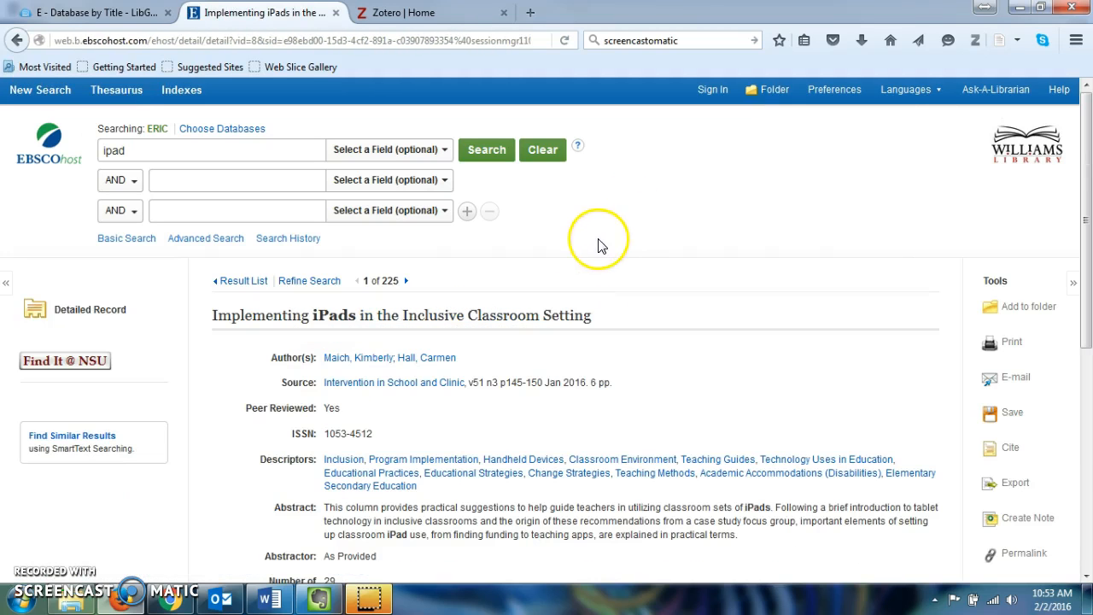
- Open the Zotero library in the browser and save the displayed article to the 1PadComprehension collection
click(977, 41)
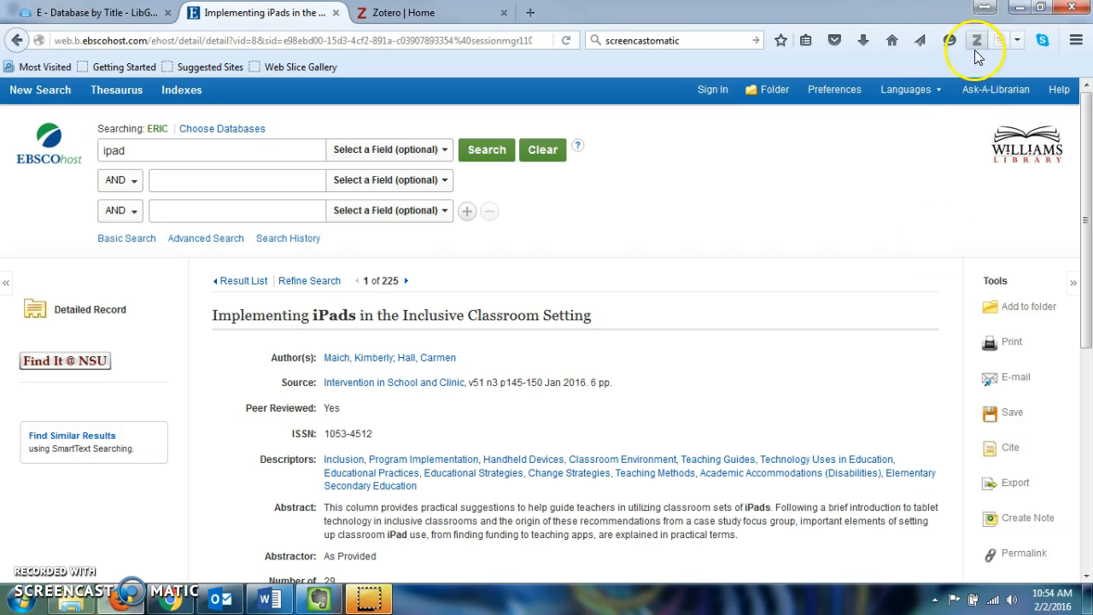
click(975, 40)
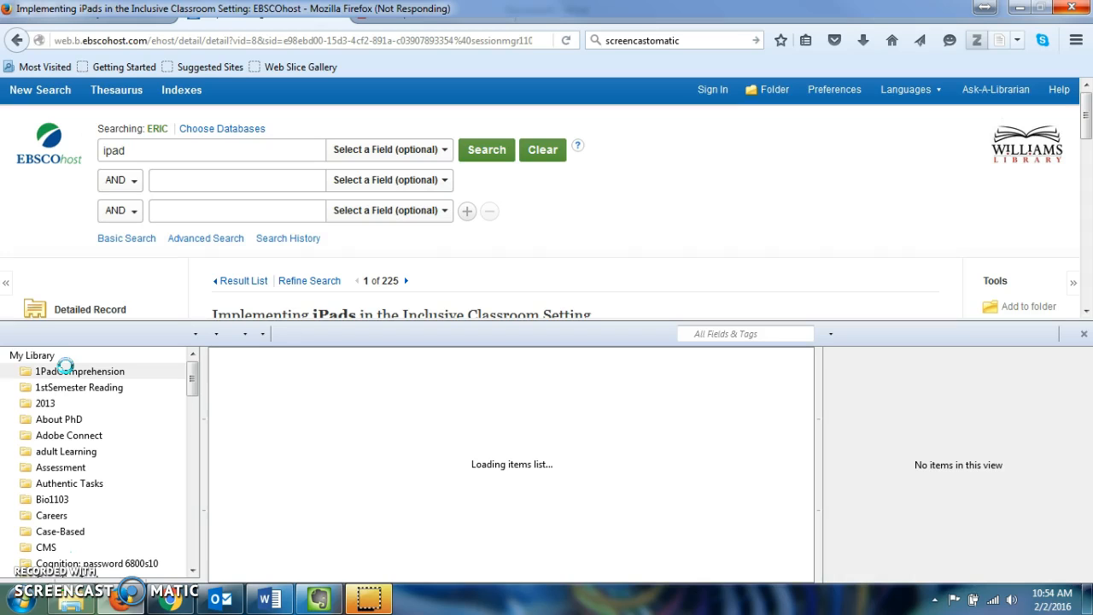
click(75, 372)
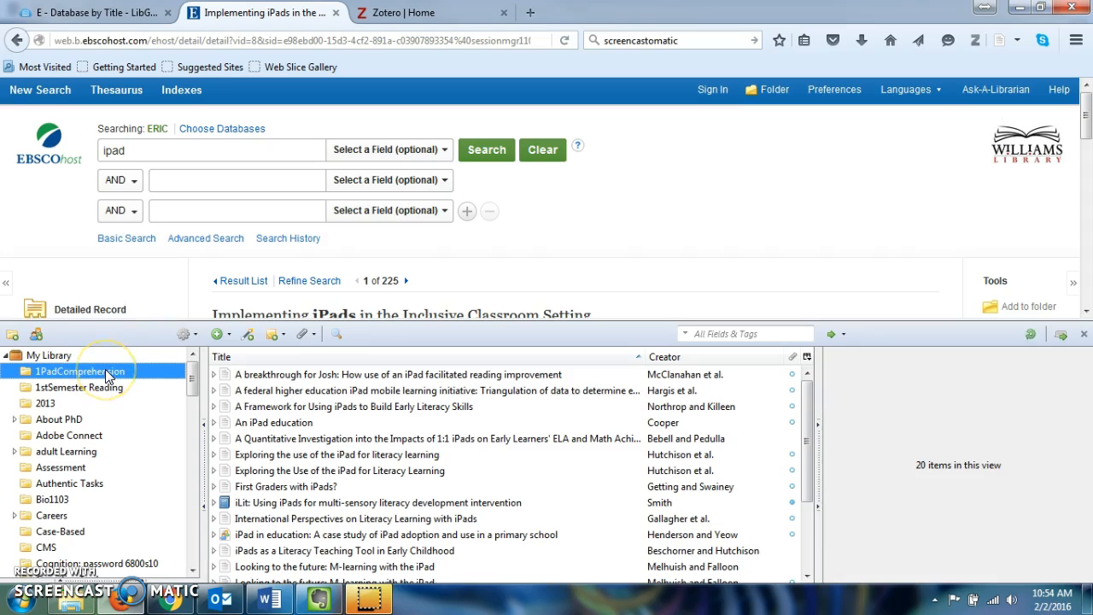
scroll(600, 239, down, 3)
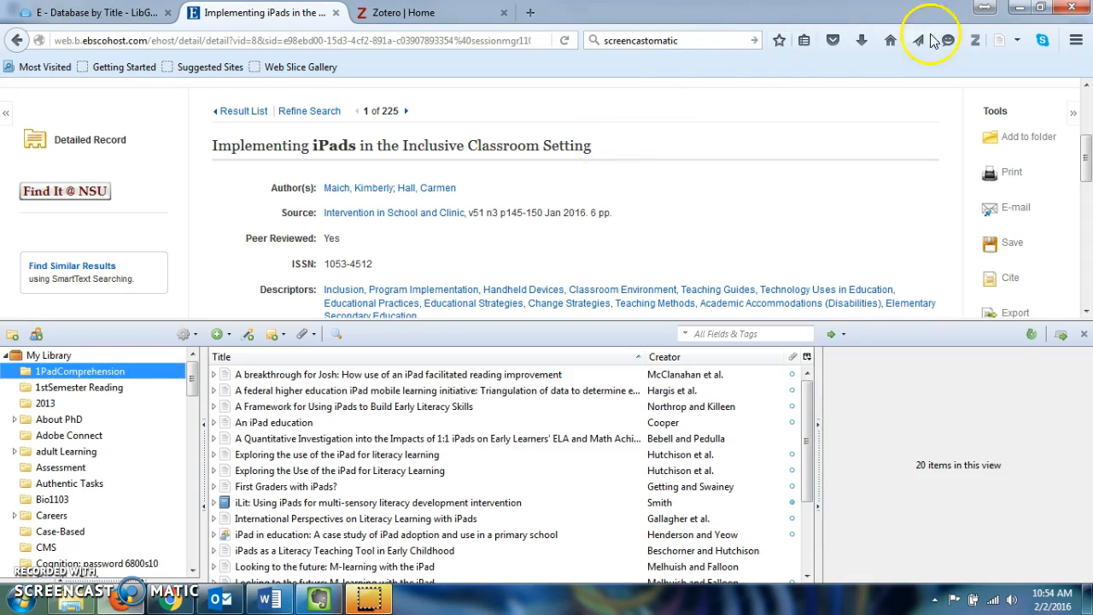
click(1001, 47)
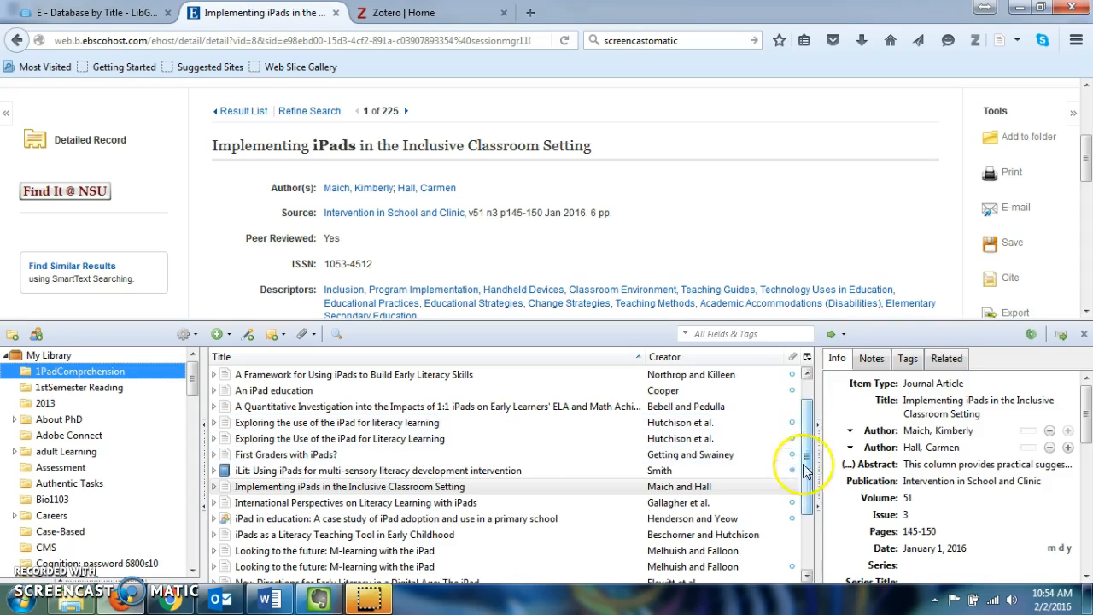
- Find the saved iPad article in the collection and review its attached EBSCO record and its title, author, volume and date details
drag(807, 468, 808, 531)
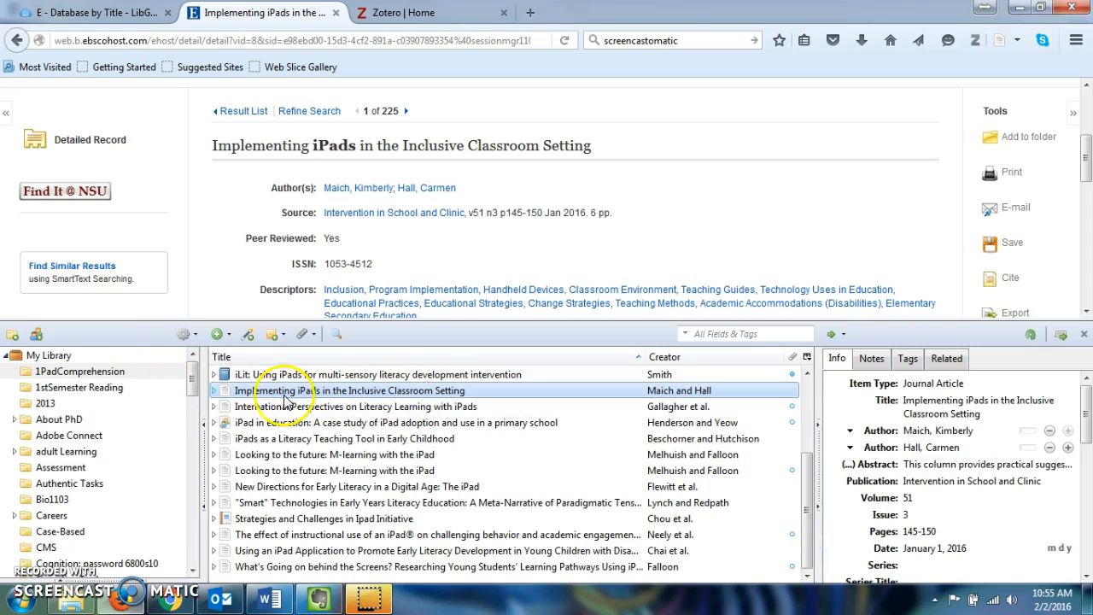
click(215, 392)
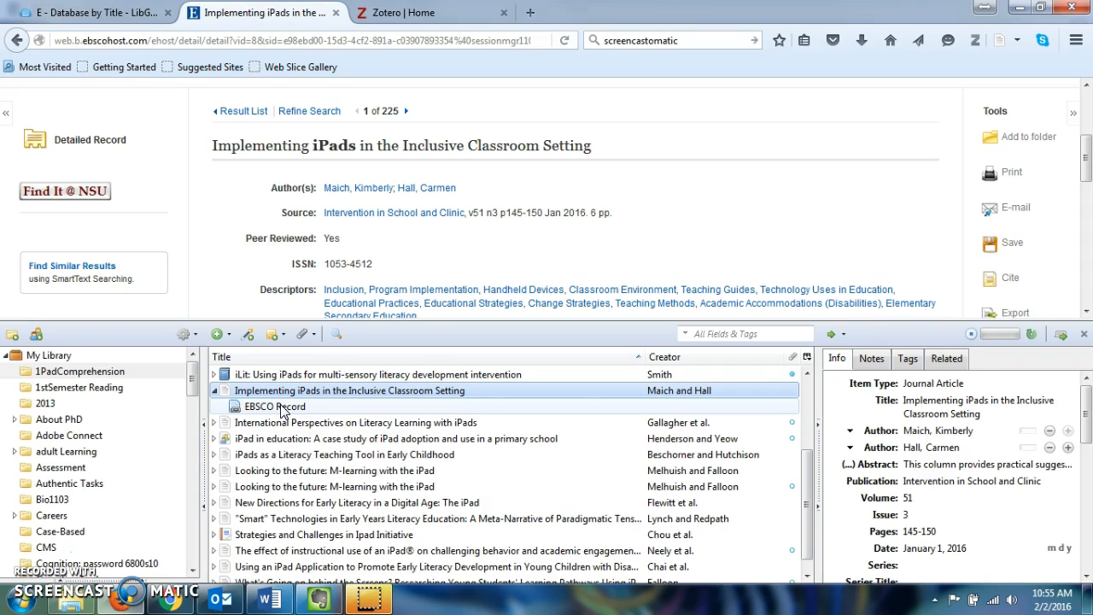
click(713, 392)
click(910, 400)
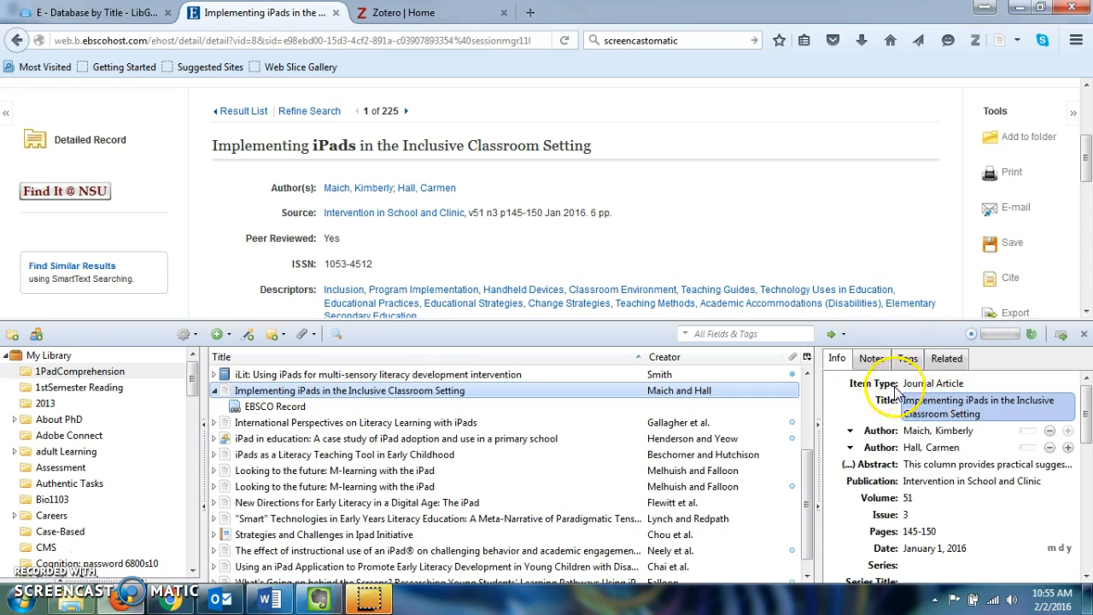
click(914, 430)
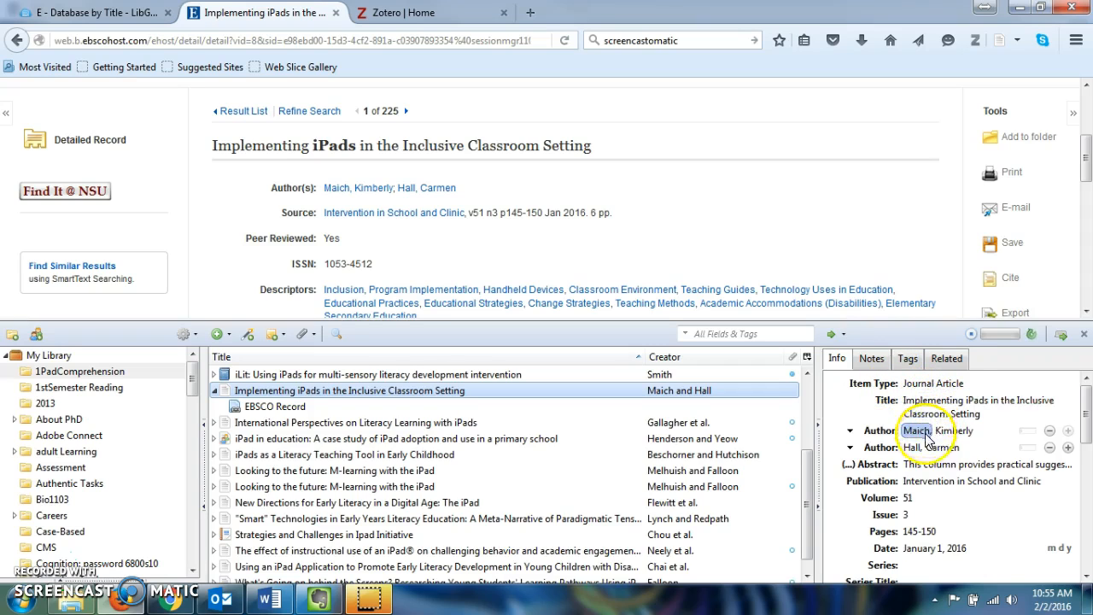
click(913, 499)
mouse_move(1089, 436)
mouse_down()
mouse_move(1082, 484)
mouse_move(1072, 430)
mouse_up()
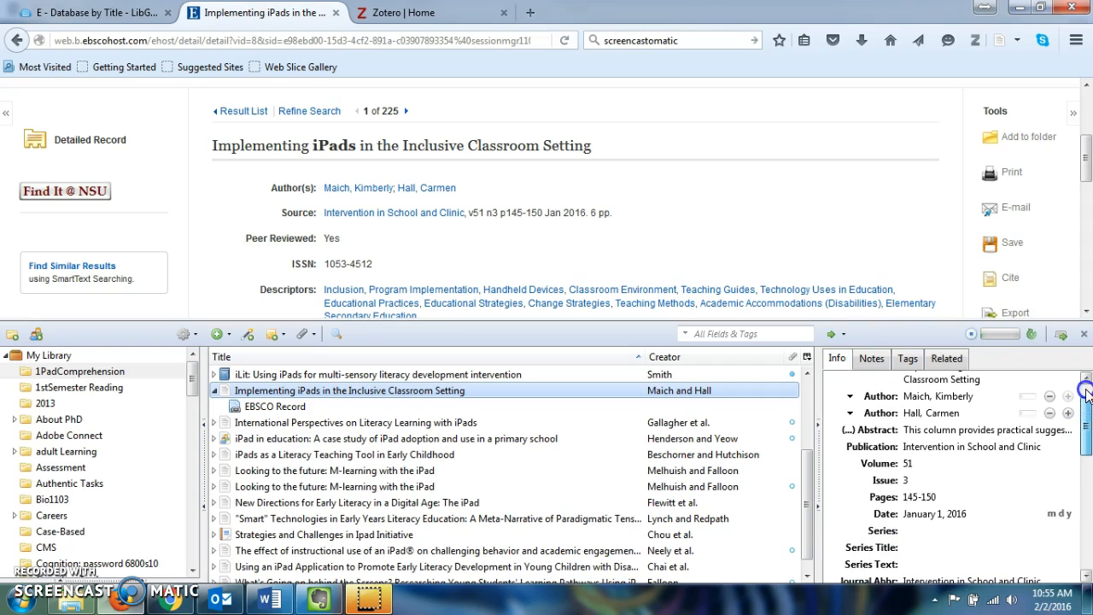
- Create a bibliography entry from the saved Zotero item and paste it into the Word document below the existing reference
right_click(276, 391)
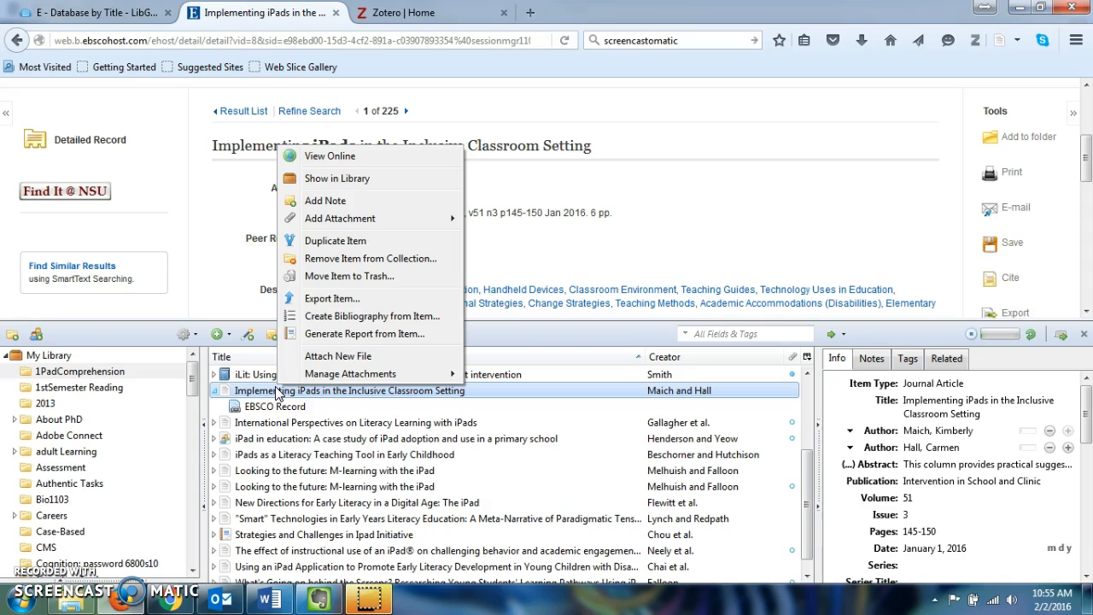
click(331, 318)
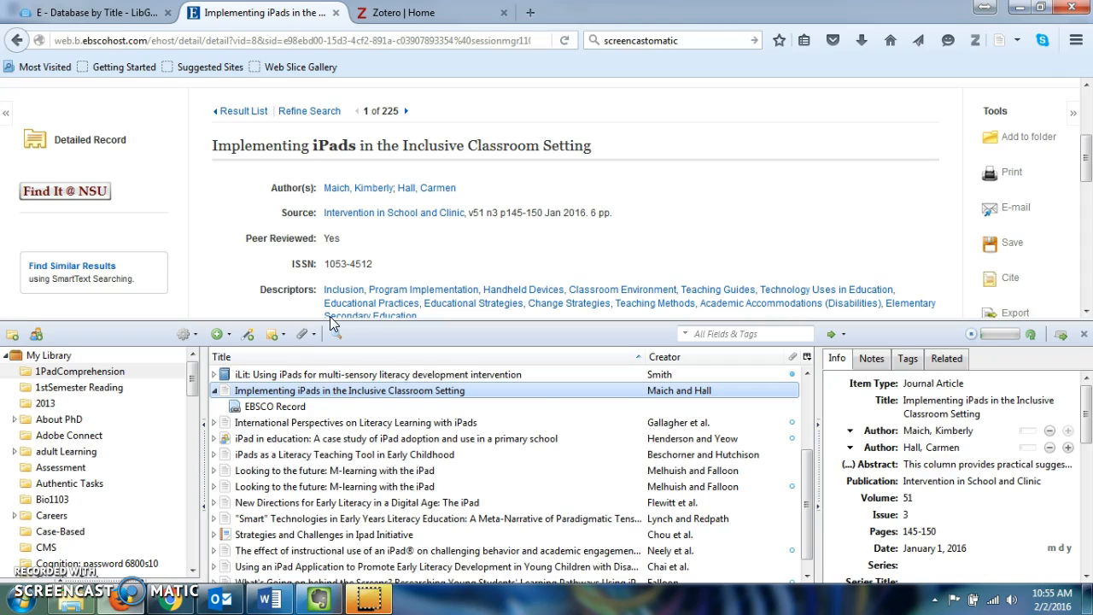
click(270, 598)
text(Maich, K., & Hall, C. (2016). Implementing iPads in the Inclusive Classroom Setting. Intervention In School And Clinic, 51(3), 145-150.)
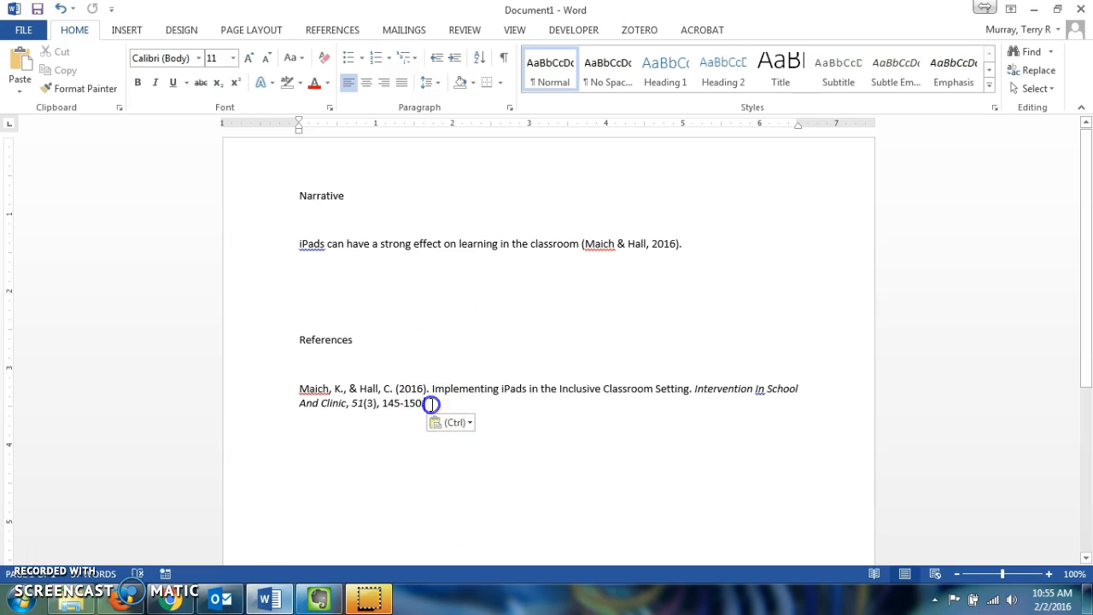
key(Return)
key(Return)
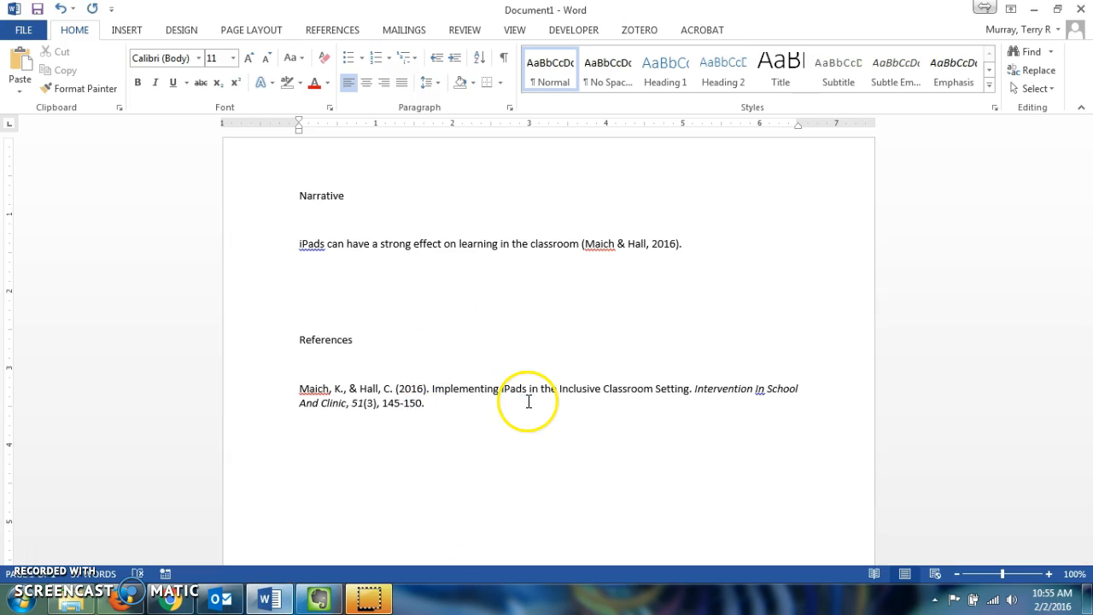
text(Maich, K., & Hall, C. (2016). Implementing iPads in the Inclusive Classroom Setting. Intervention In School And Clinic, 51(3), 145-150.)
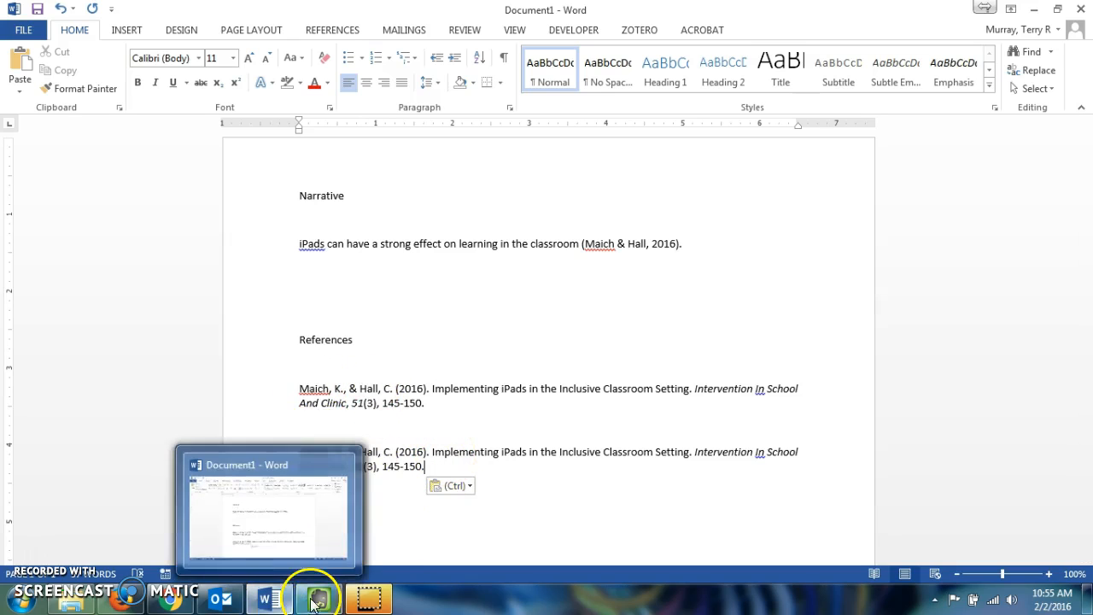
mouse_move(175, 604)
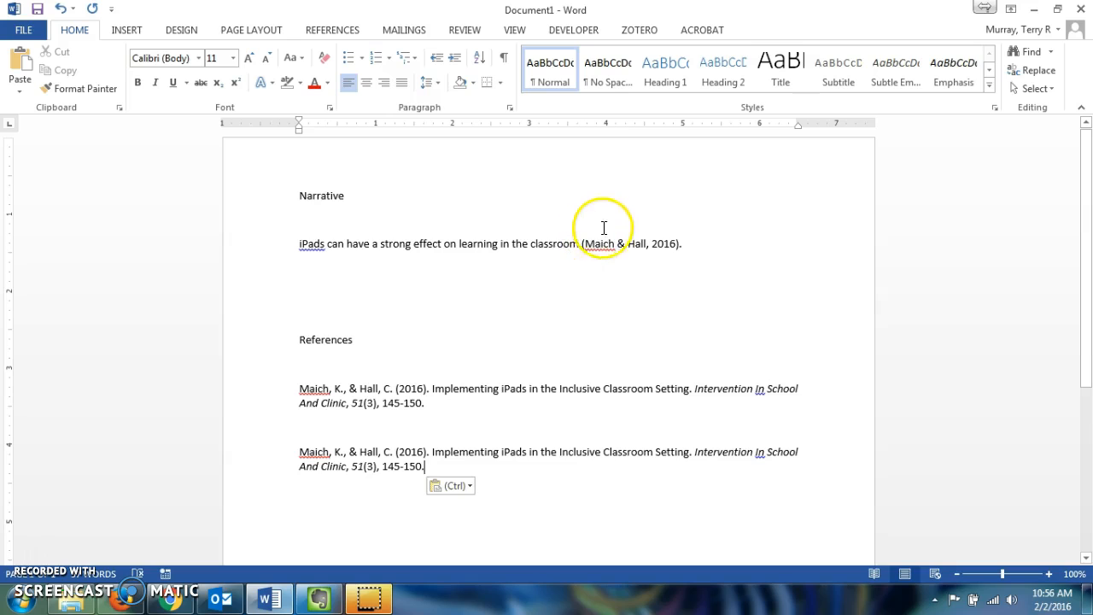
- Delete the in-text citation after "classroom" together with the References heading and both entries beneath it
drag(579, 244, 651, 459)
key(Delete)
click(351, 345)
text(Ref)
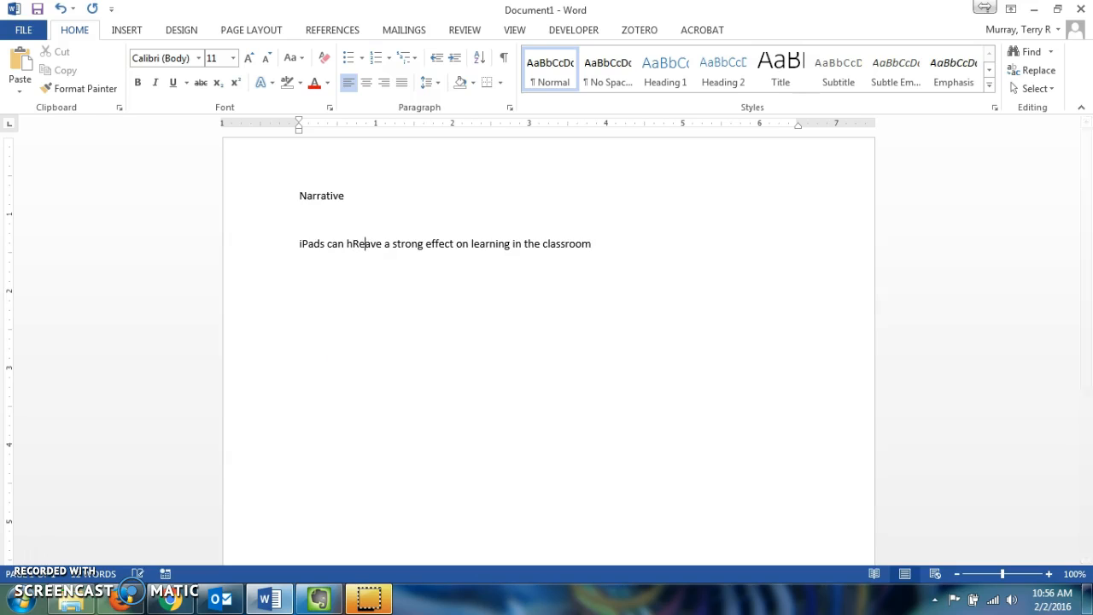
key(BackSpace)
key(BackSpace)
key(BackSpace)
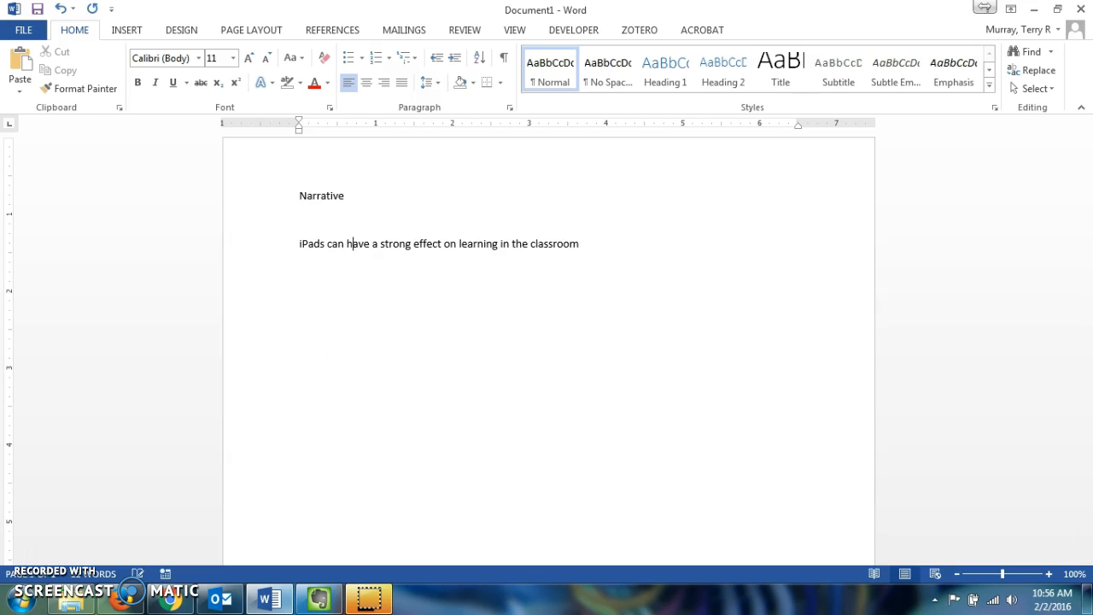
- Add a "References" heading a few lines below the narrative sentence, followed by a new line
click(608, 243)
key(Return)
key(Return)
key(Return)
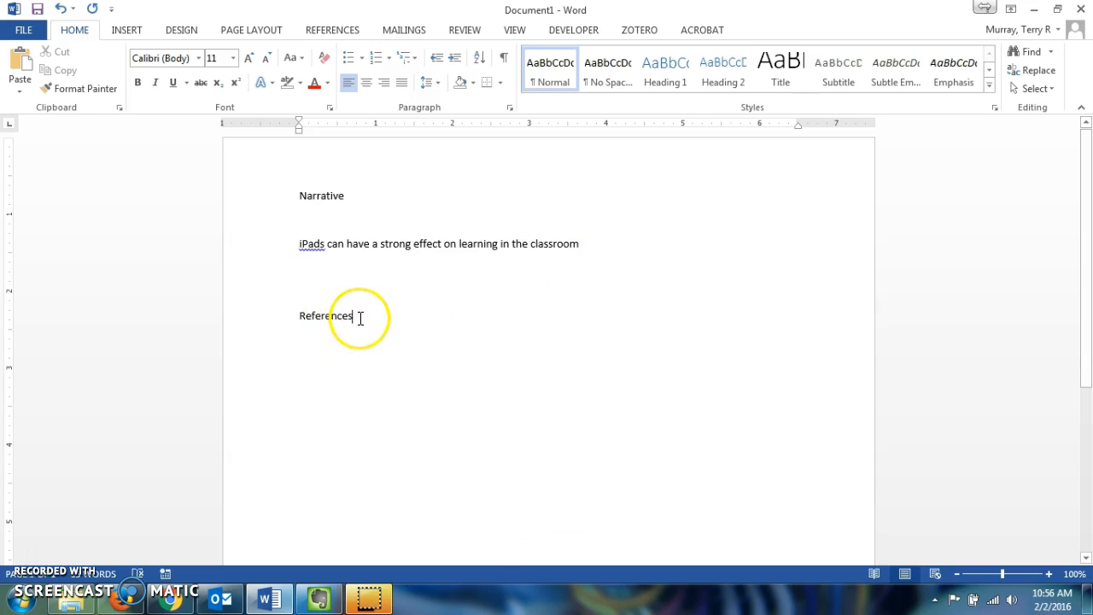
key(Return)
- Start a Zotero citation at the end of the narrative sentence, using American Psychological Association 6th edition style and Fields formatting
click(613, 239)
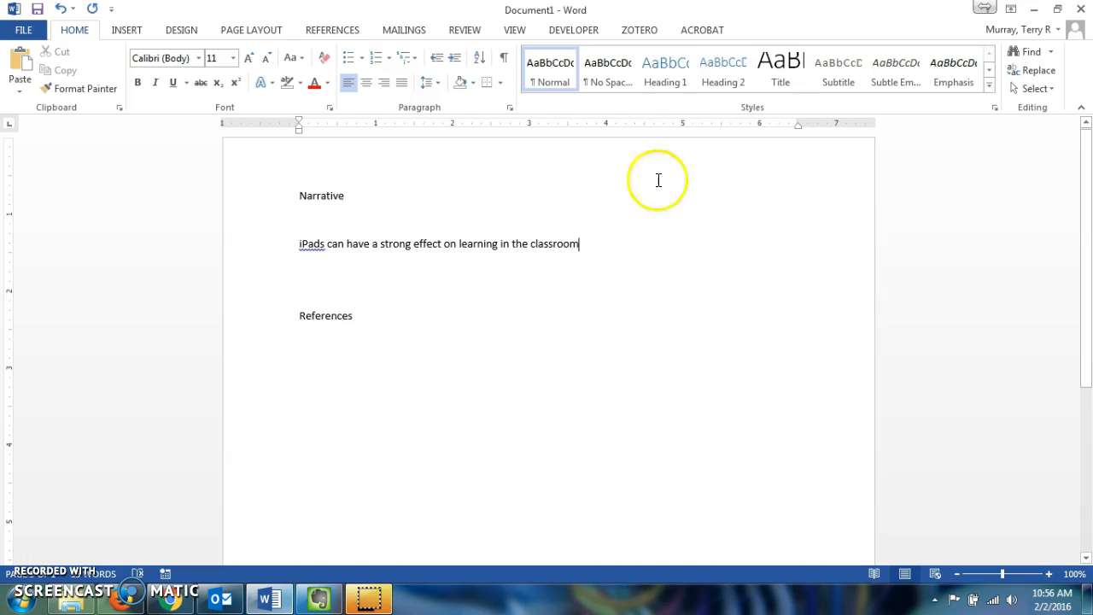
click(639, 31)
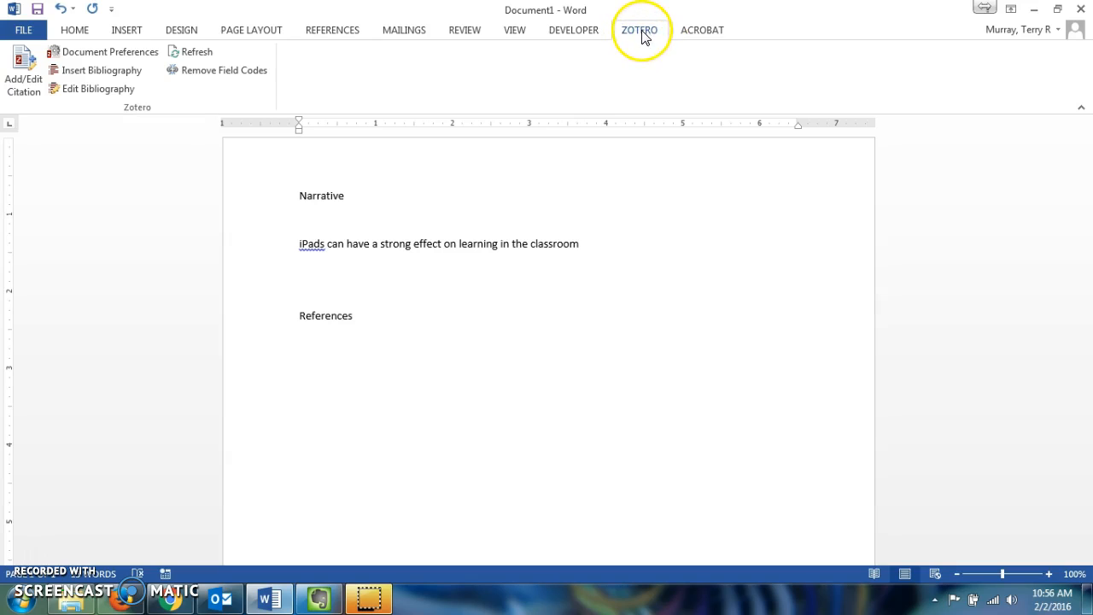
click(22, 72)
click(24, 87)
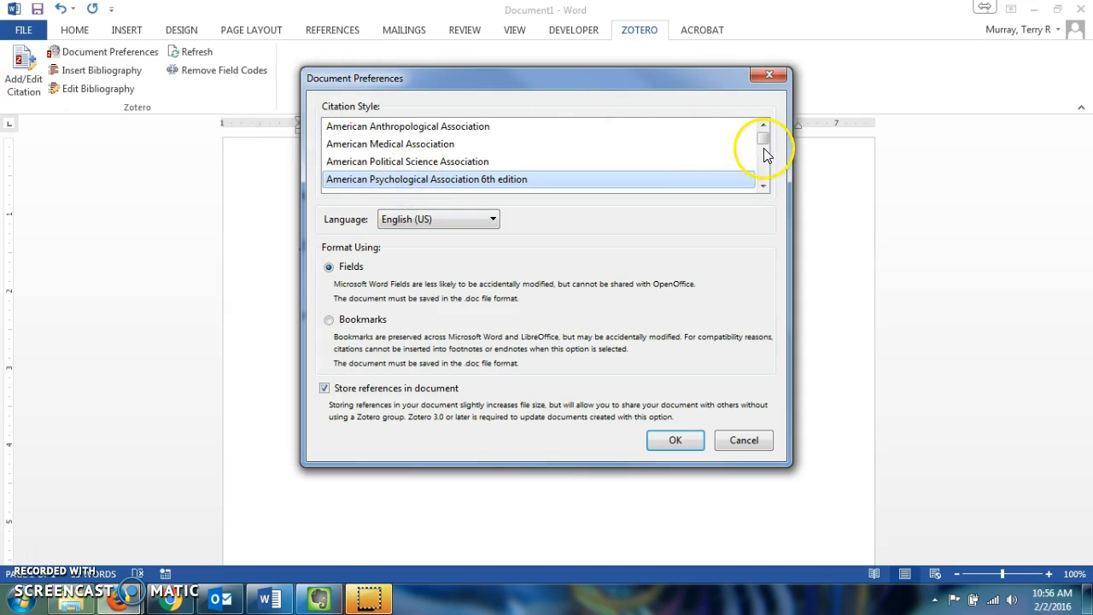
scroll(761, 166, down, 1)
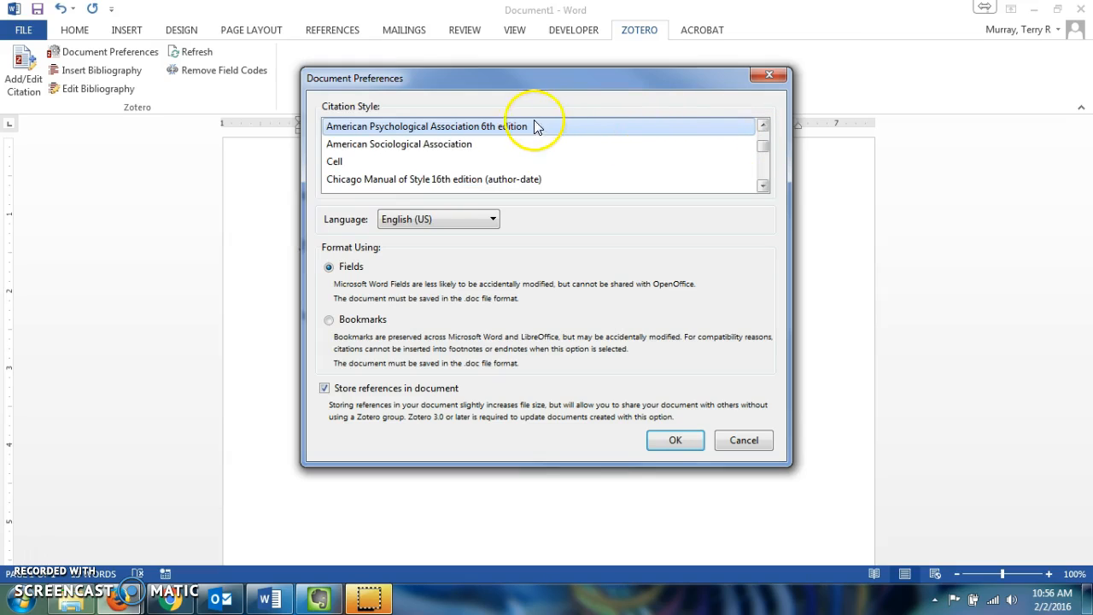
click(670, 440)
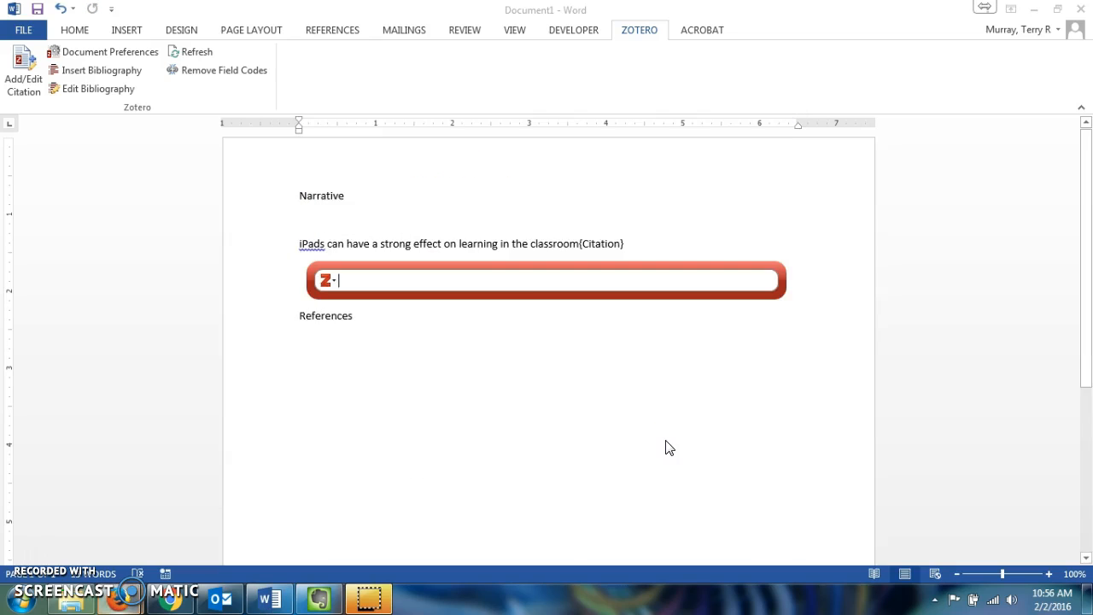
- Search the Zotero library by the first author's surname and insert the iPad classroom article as the in-text citation
click(526, 278)
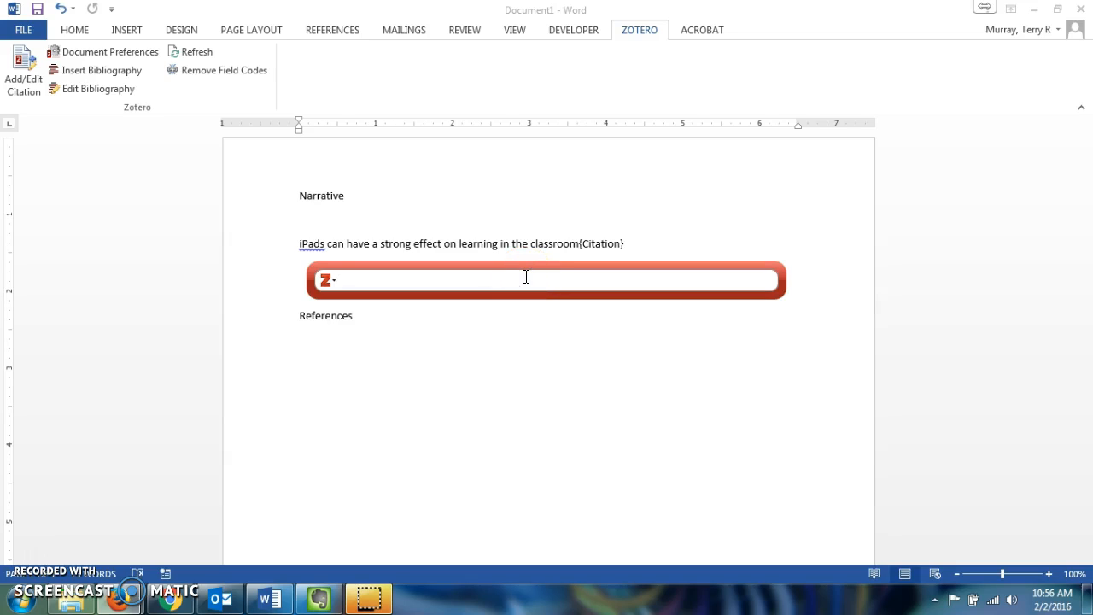
text(maich)
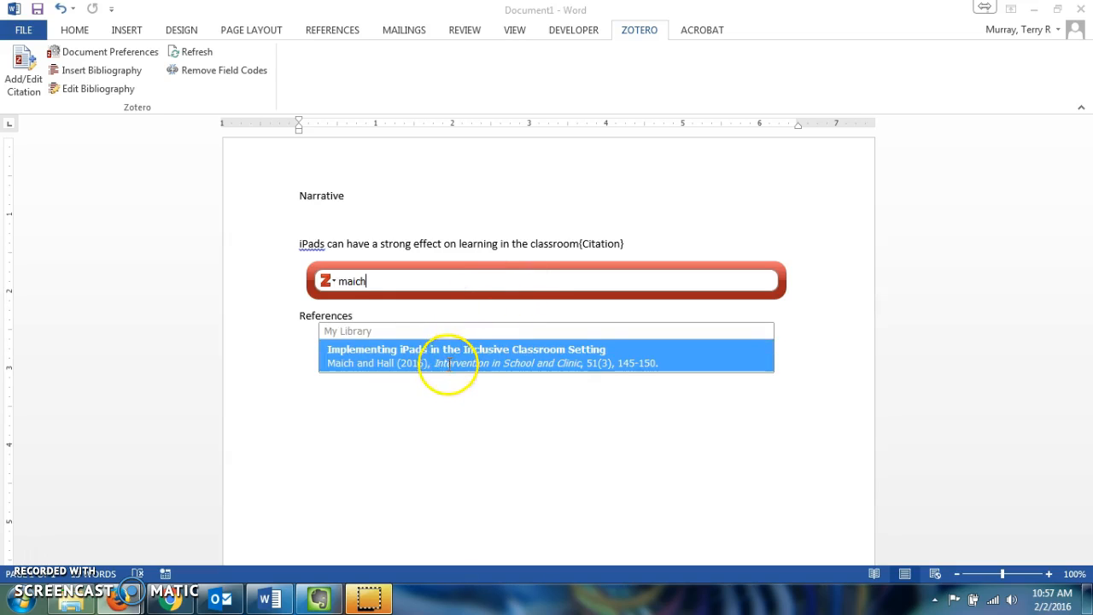
click(385, 357)
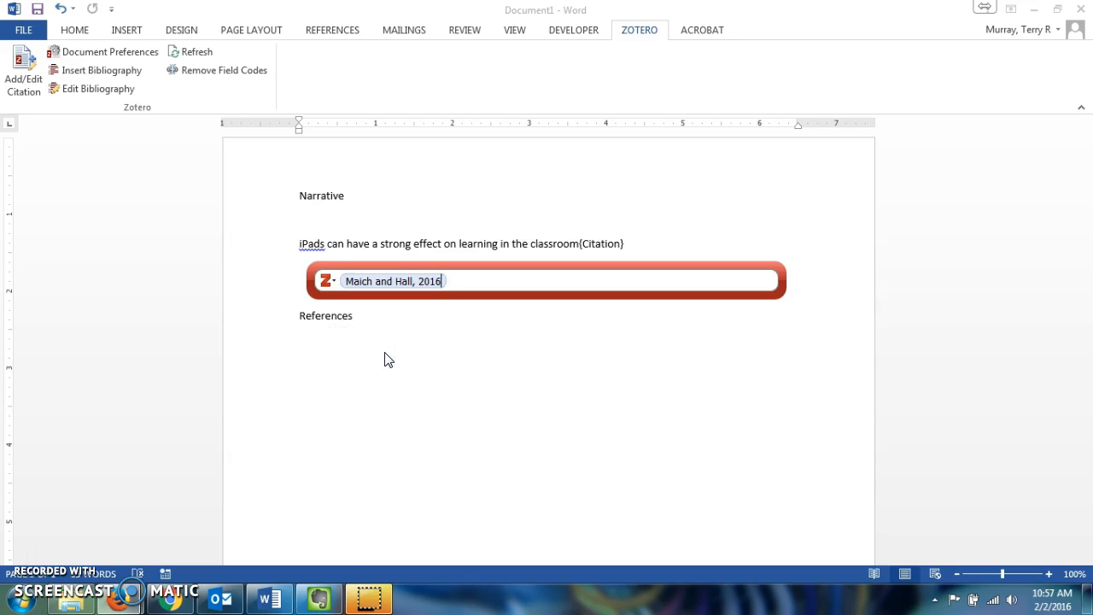
key(Return)
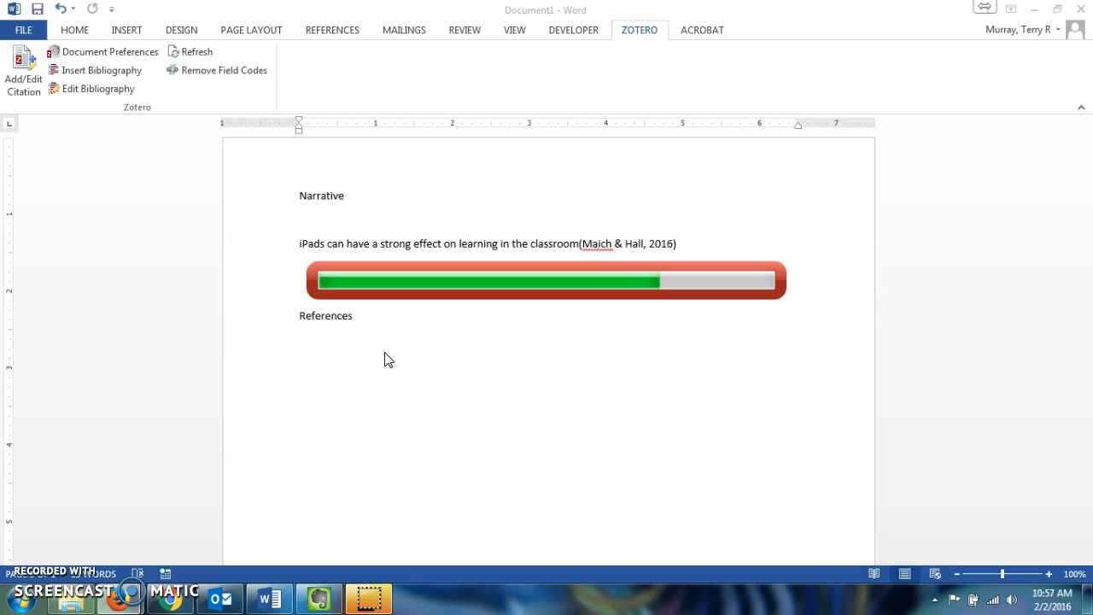
- Add a space before the inserted in-text citation and a period after it
click(397, 351)
click(574, 245)
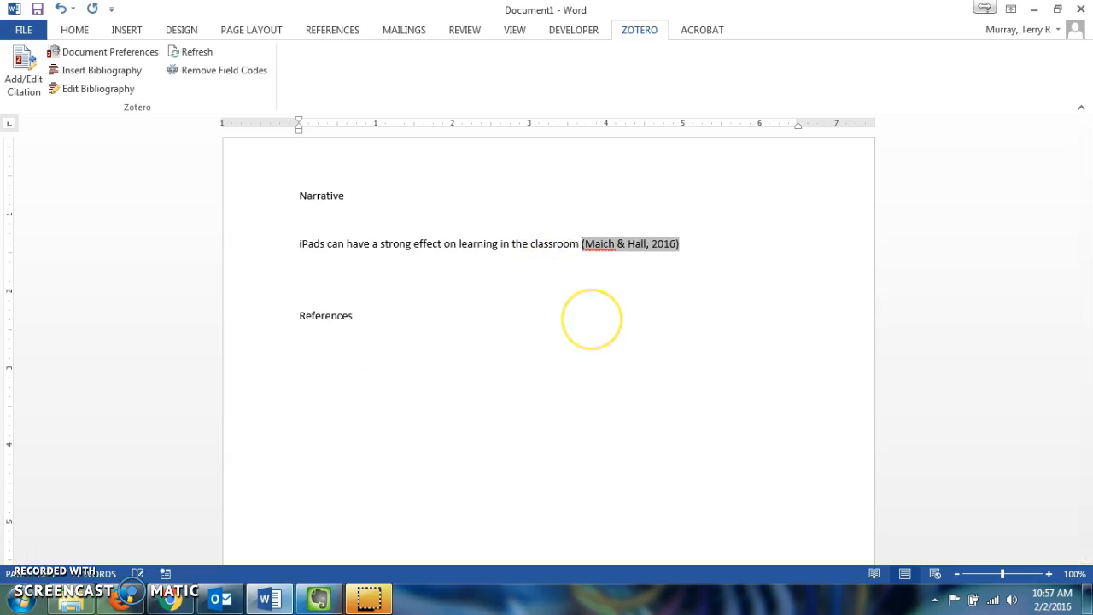
click(692, 243)
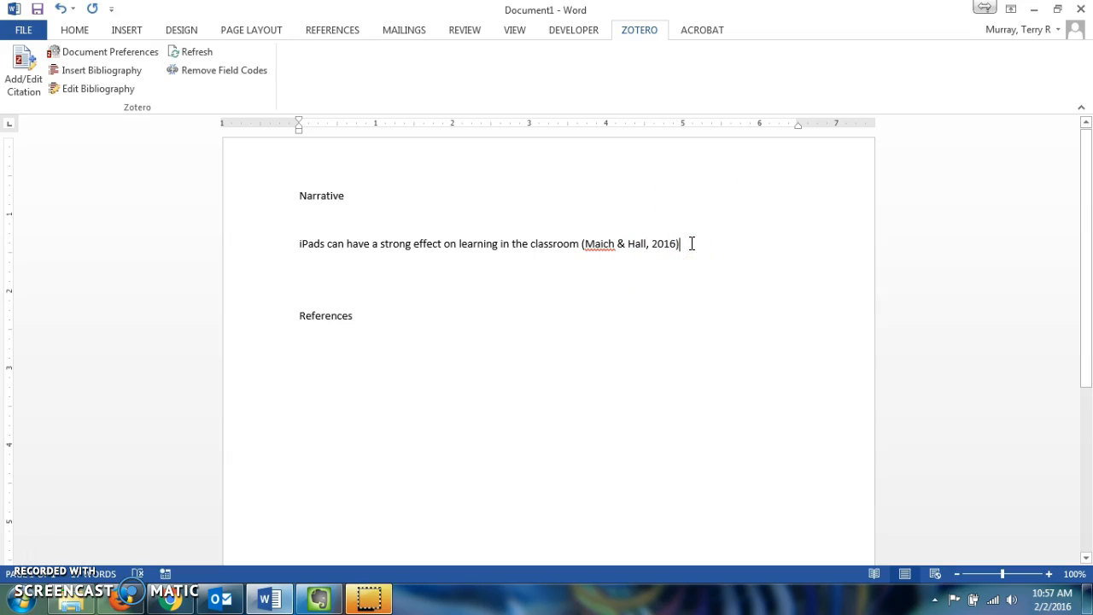
text(.)
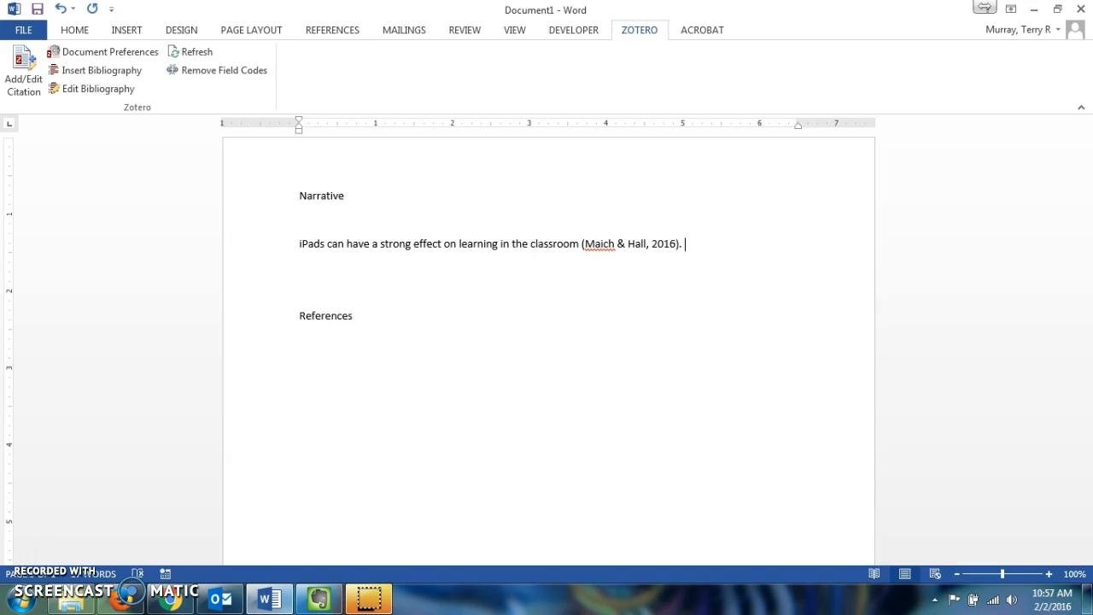
- Continue the narrative after the first citation with the text "Ipads are also good tools for comprehension"
text(Ipads are also good)
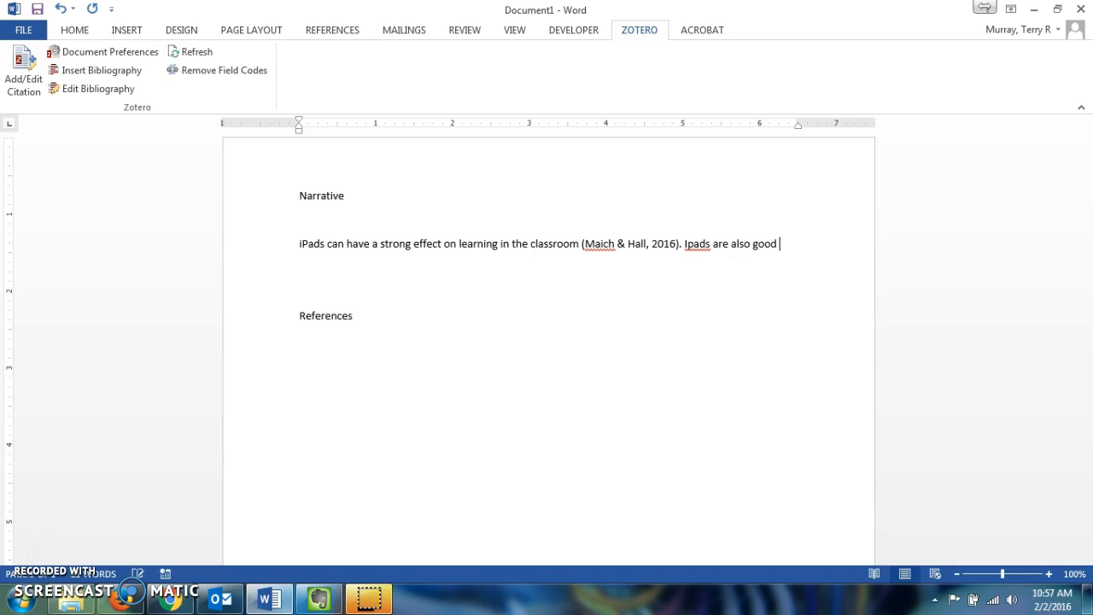
text( tools for co)
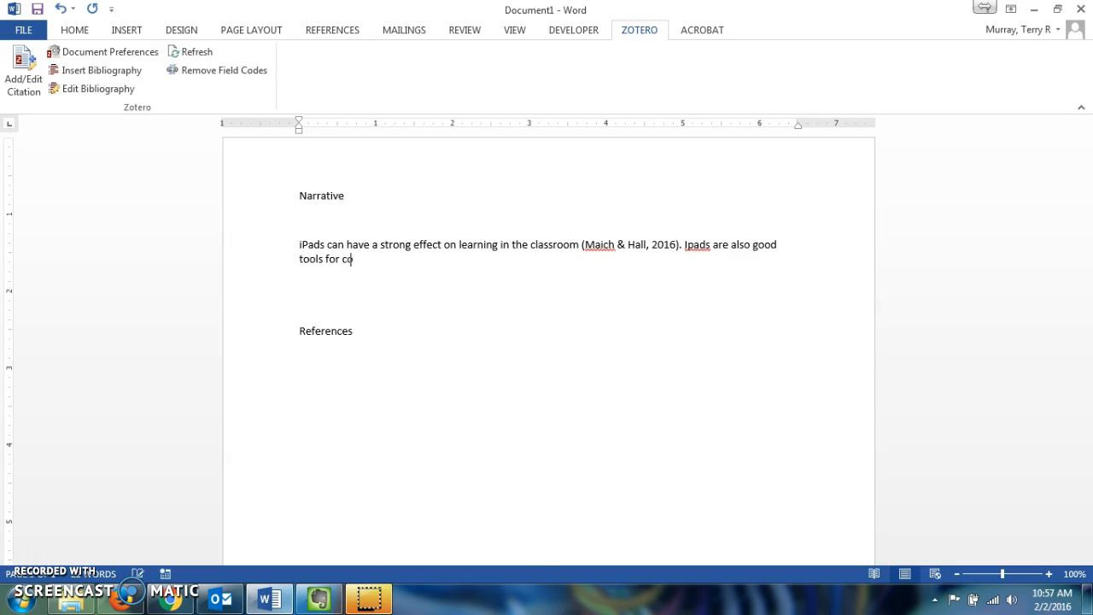
text(mprehension)
- Search Zotero for "ipad", cite "A Quantitative Investigation into the Impacts of 1:1 iPads on Early Learners' ELA..." after "comprehension", and add a period
click(23, 74)
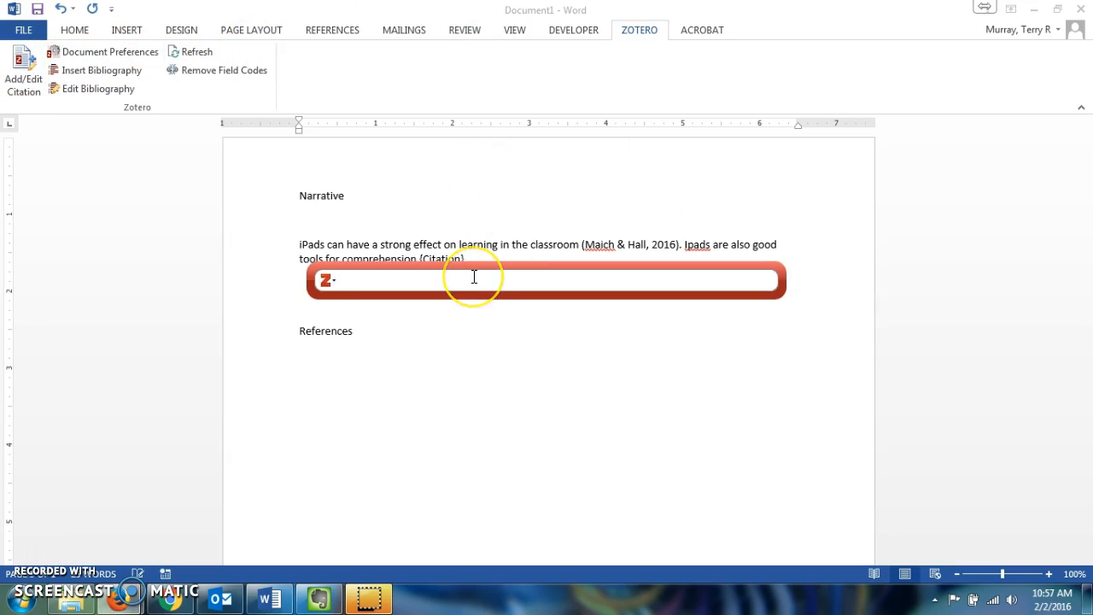
text(ipad)
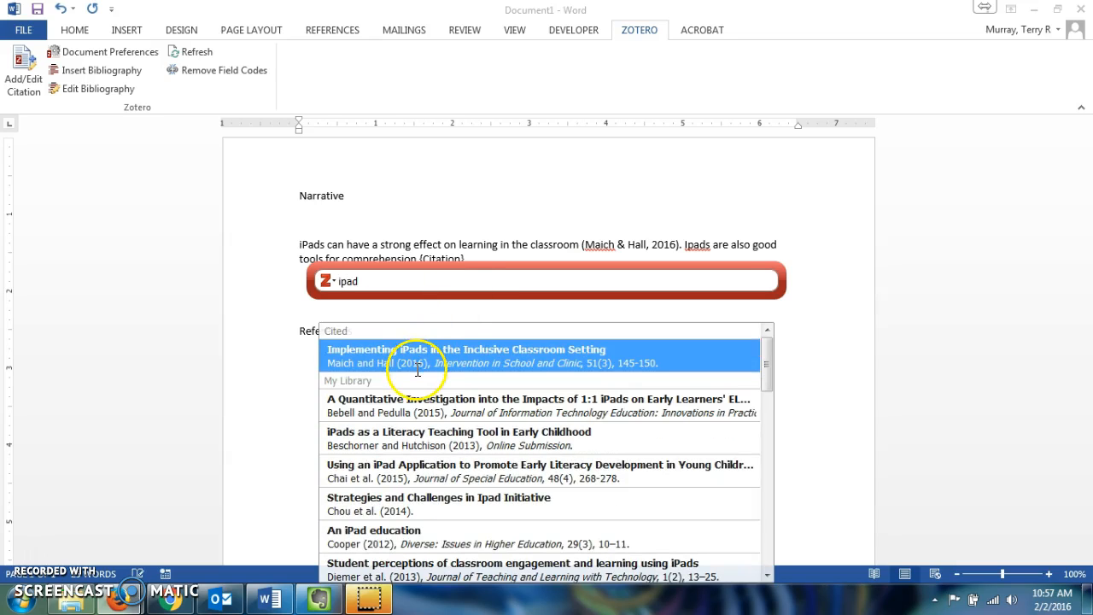
click(410, 408)
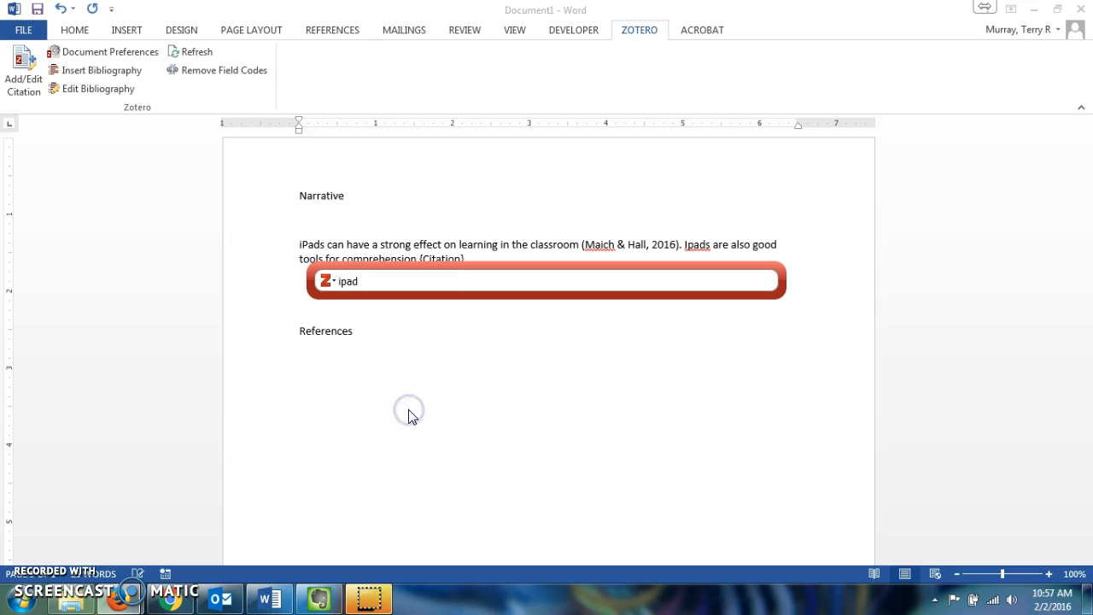
key(Return)
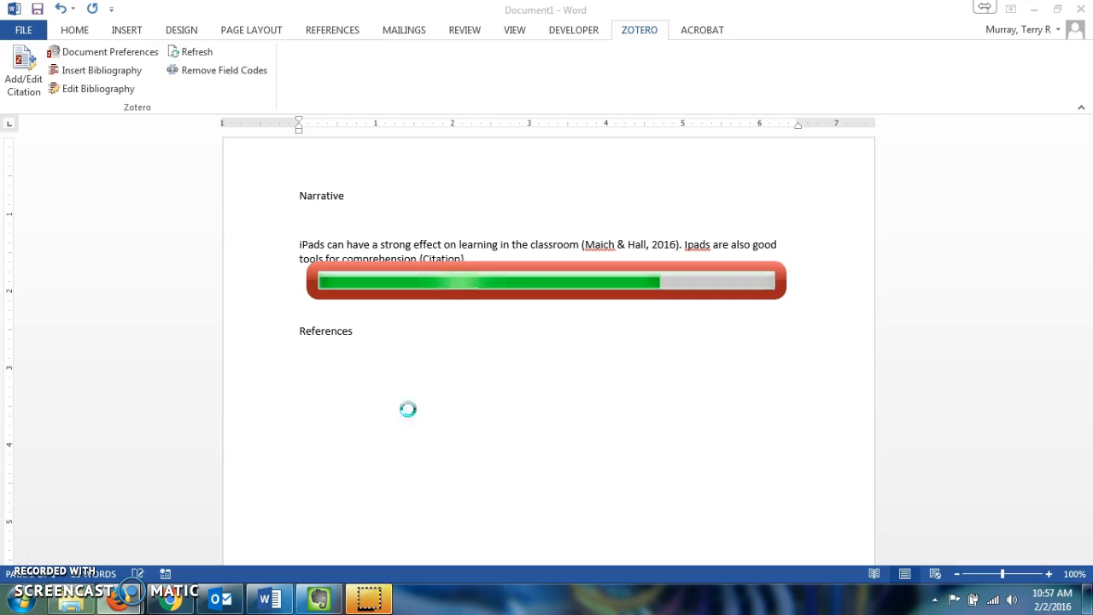
text(.)
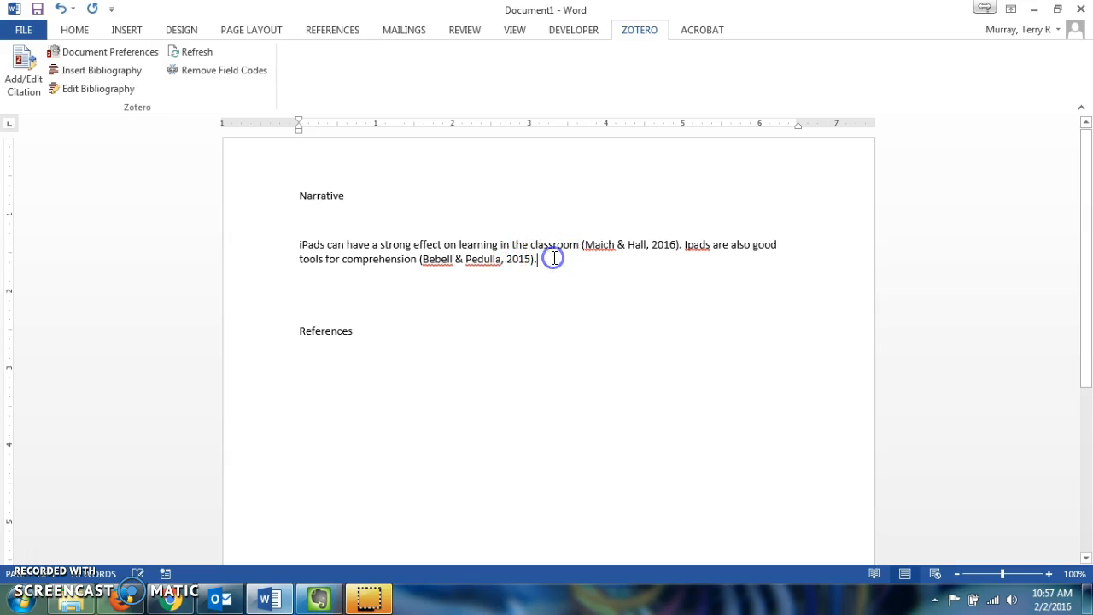
- Insert the Zotero bibliography on a new line below the "References" heading
click(343, 291)
click(358, 335)
key(Return)
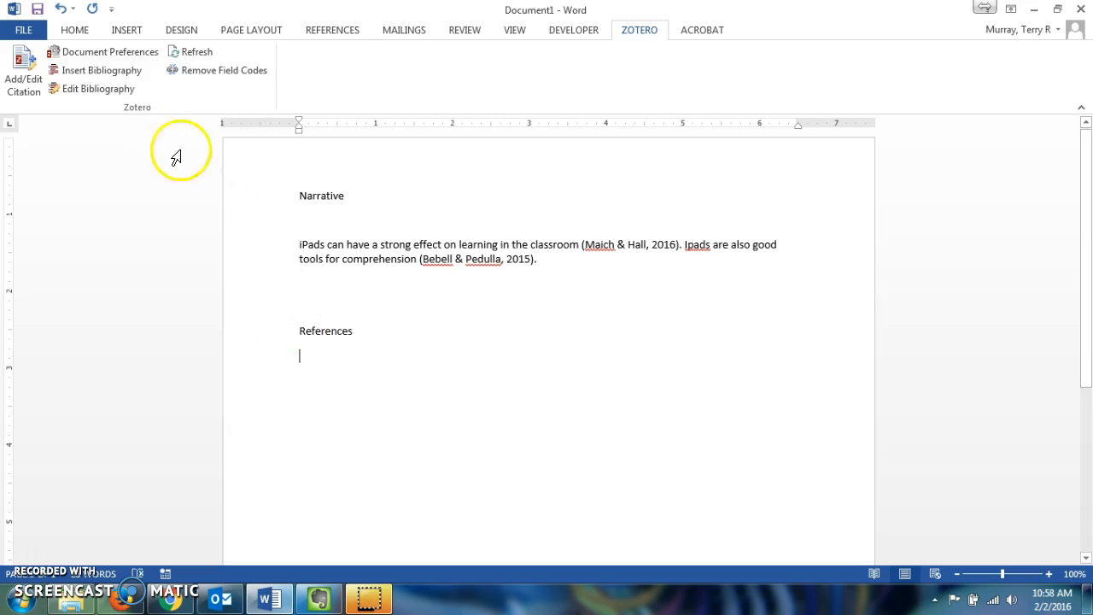
click(93, 71)
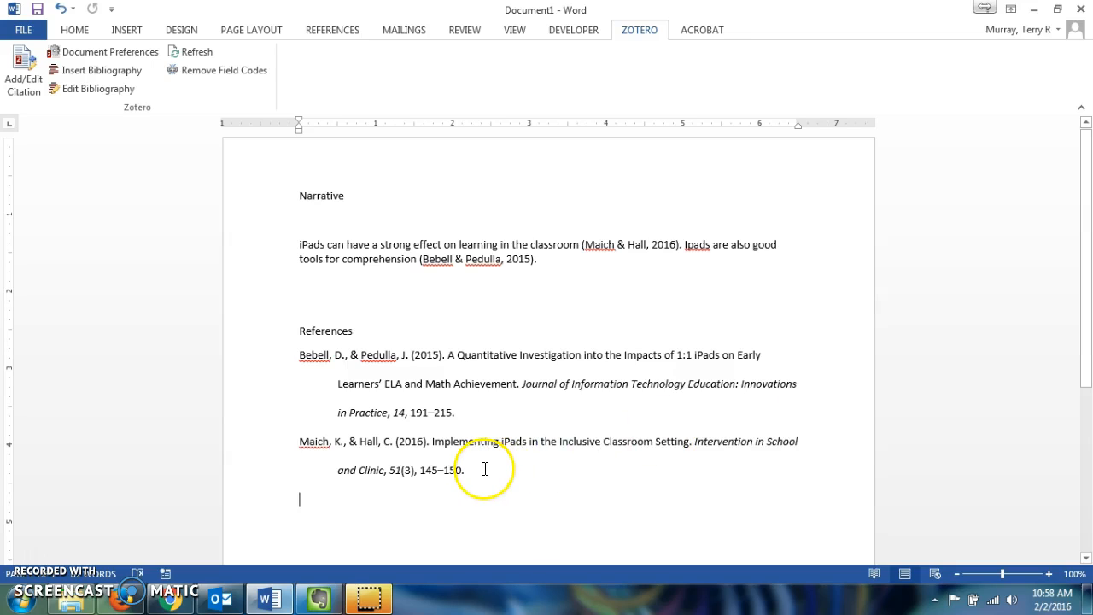
- Delete the in-text citation after "comprehension" and end the sentence with a period
drag(545, 259, 441, 264)
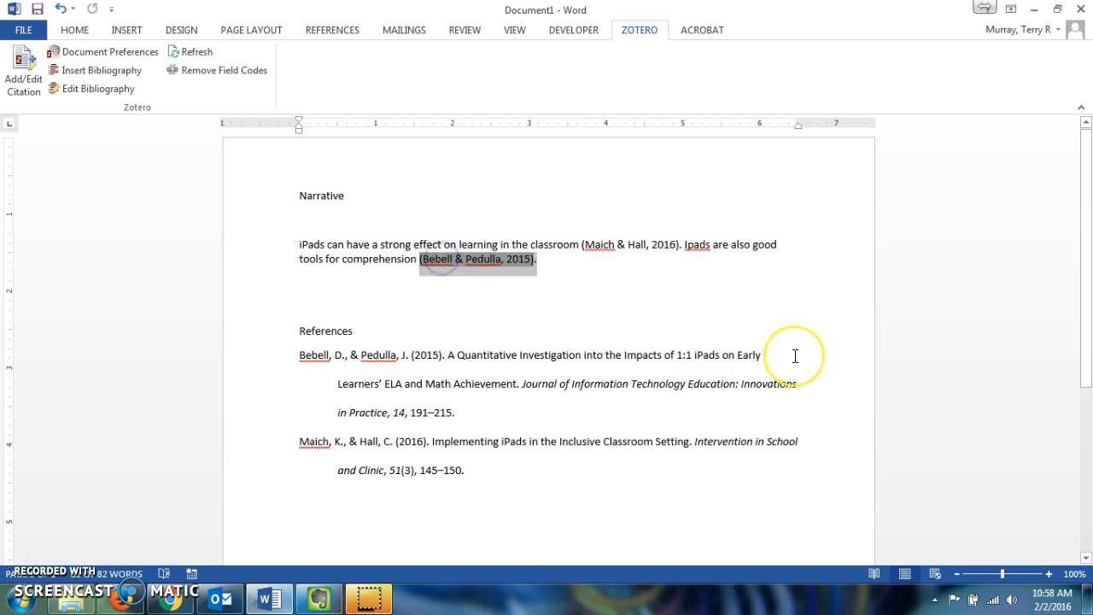
key(Delete)
key(BackSpace)
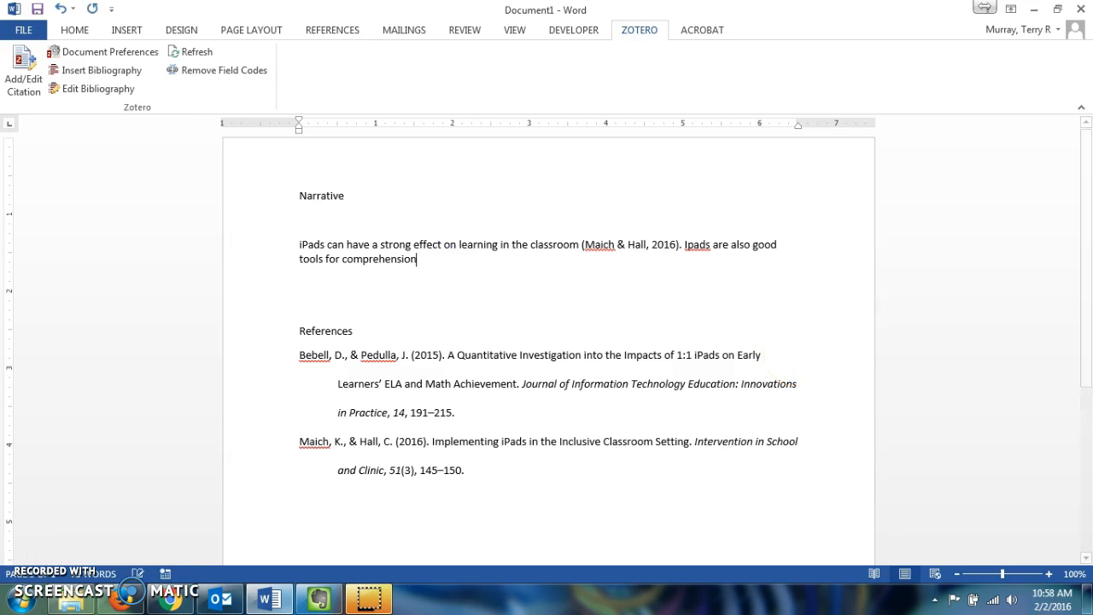
text(.)
- Refresh the document's Zotero references and place the cursor at the end of the narrative text
click(333, 291)
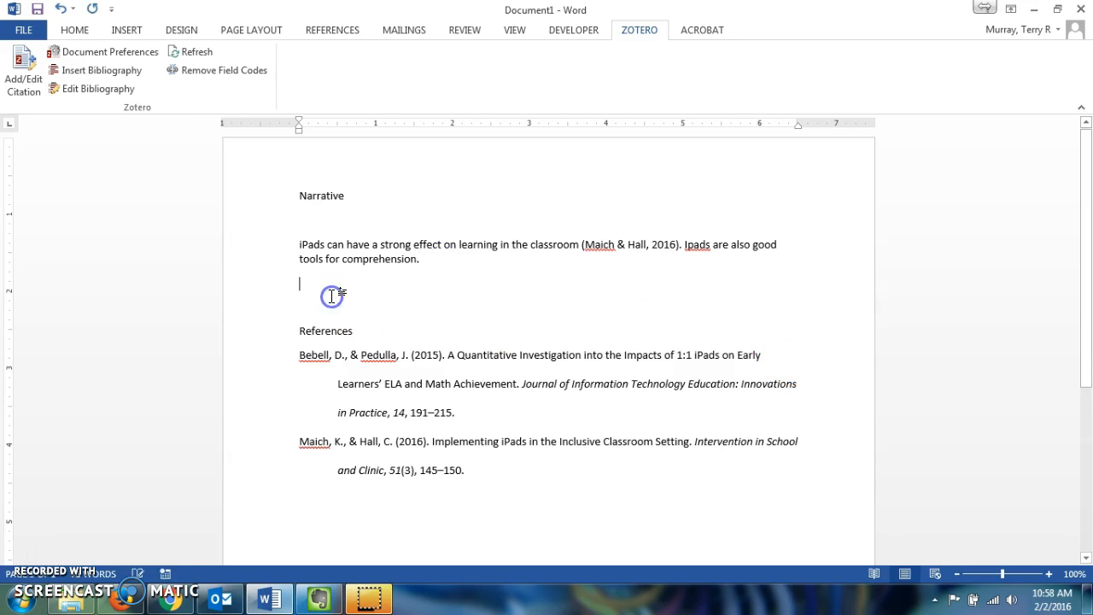
click(188, 52)
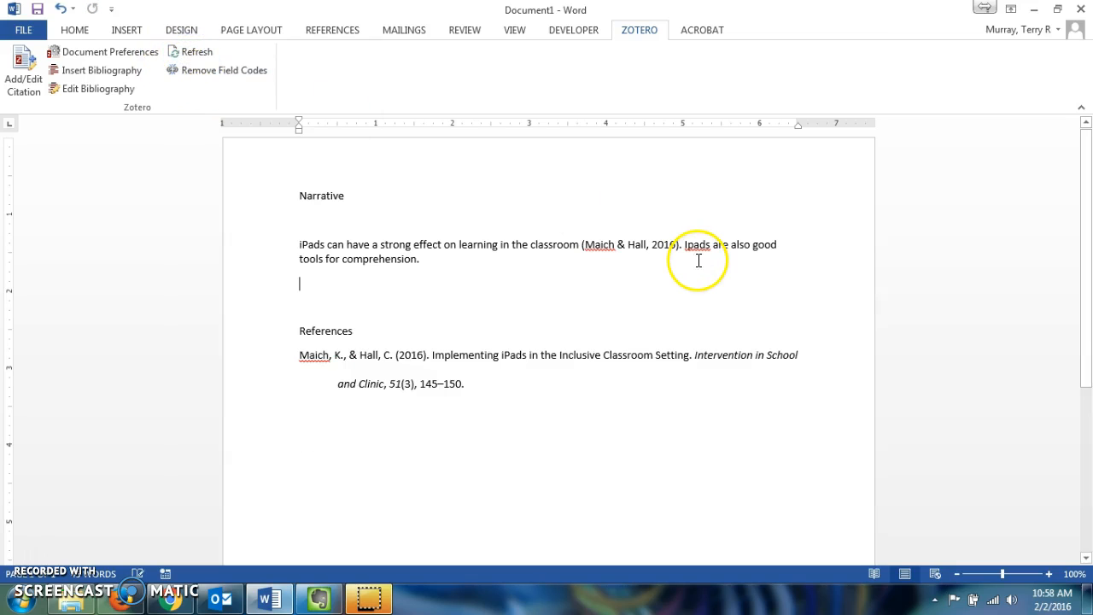
click(452, 256)
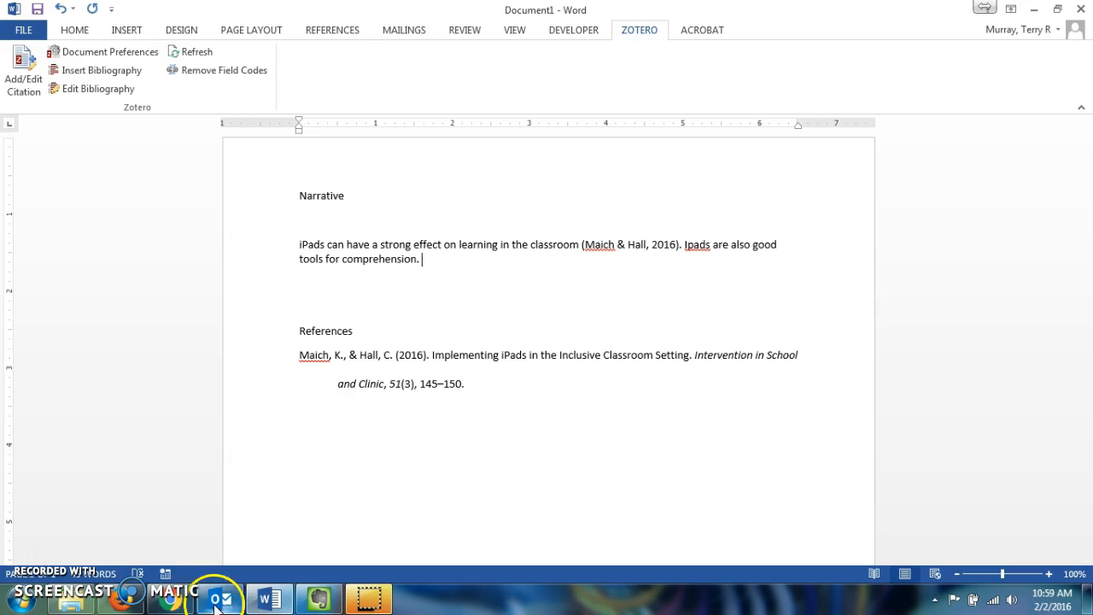
- Switch to Firefox, confirm the pending APA 6th edition bibliography copy to the clipboard, and go to the open Zotero website
click(124, 600)
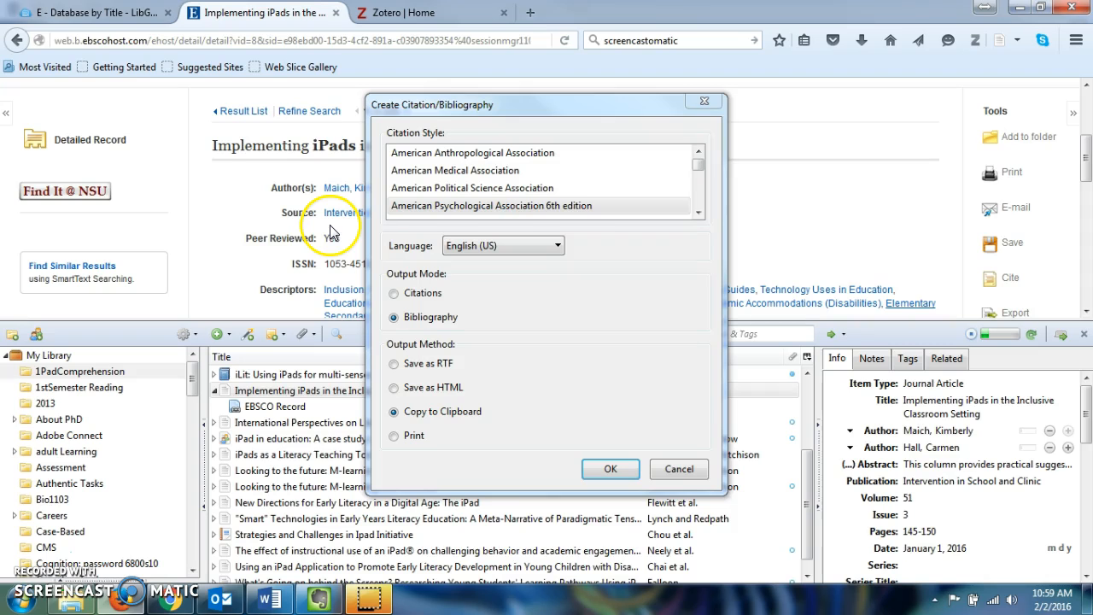
click(611, 470)
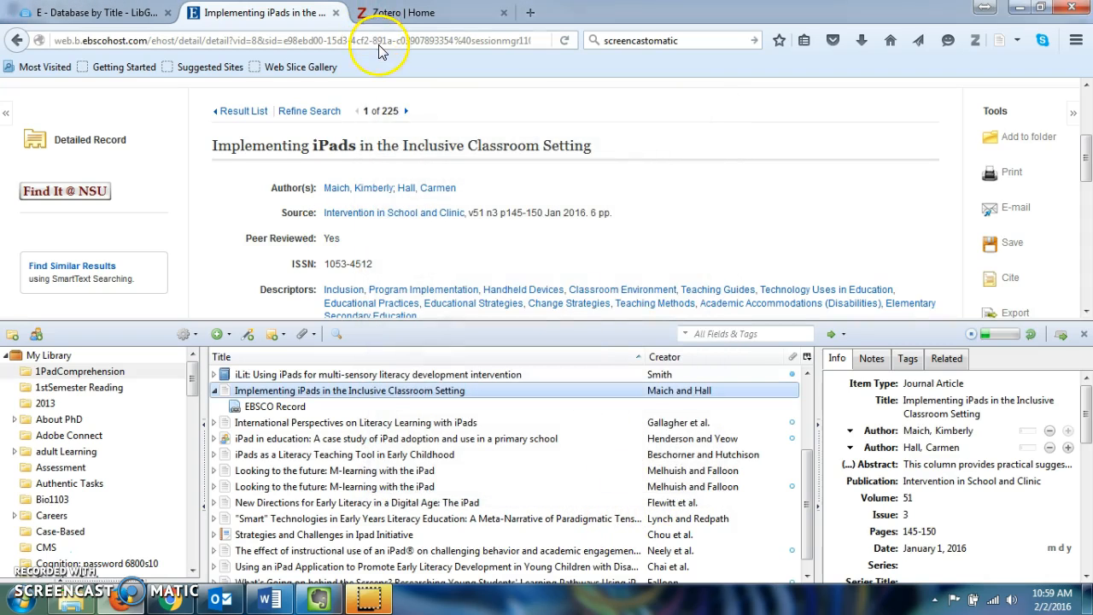
click(421, 13)
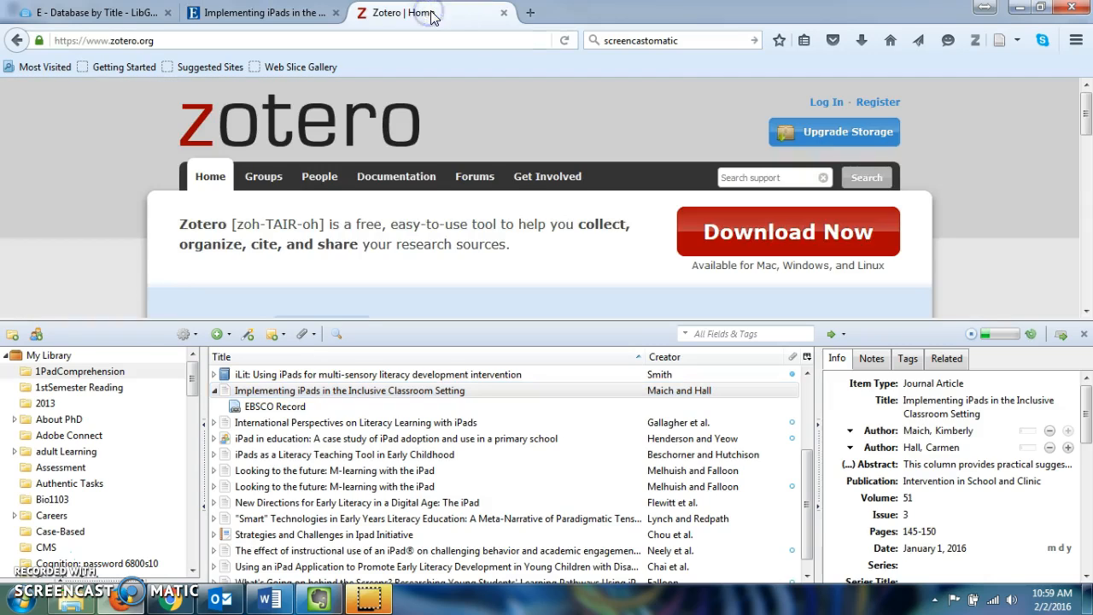
- Search the web for "scholar" and open Google Scholar from the results
click(653, 42)
text(sc)
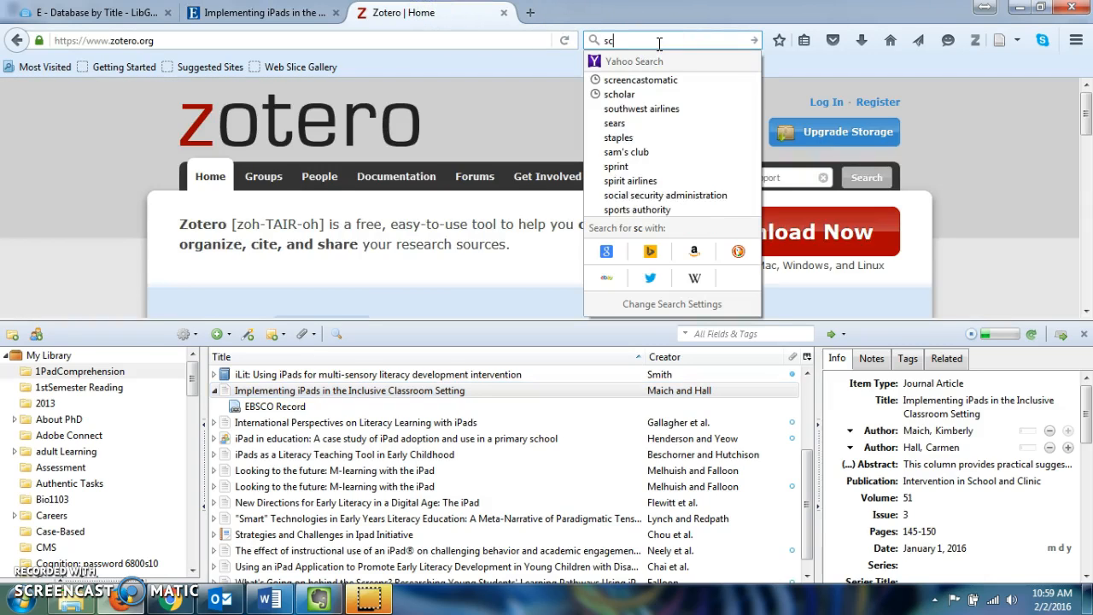
text(holar)
key(Return)
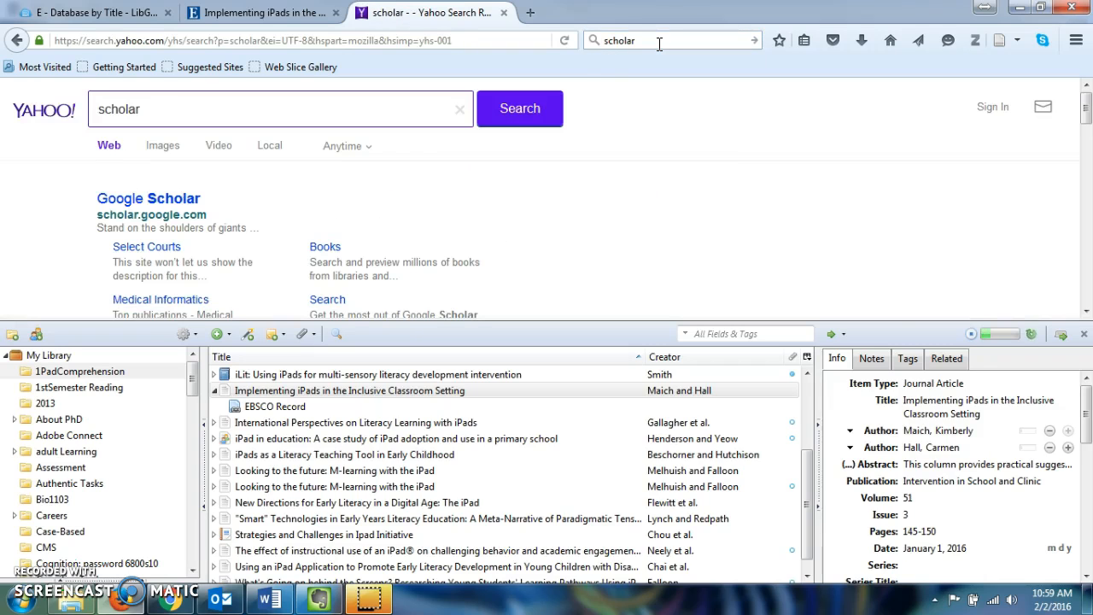
click(144, 200)
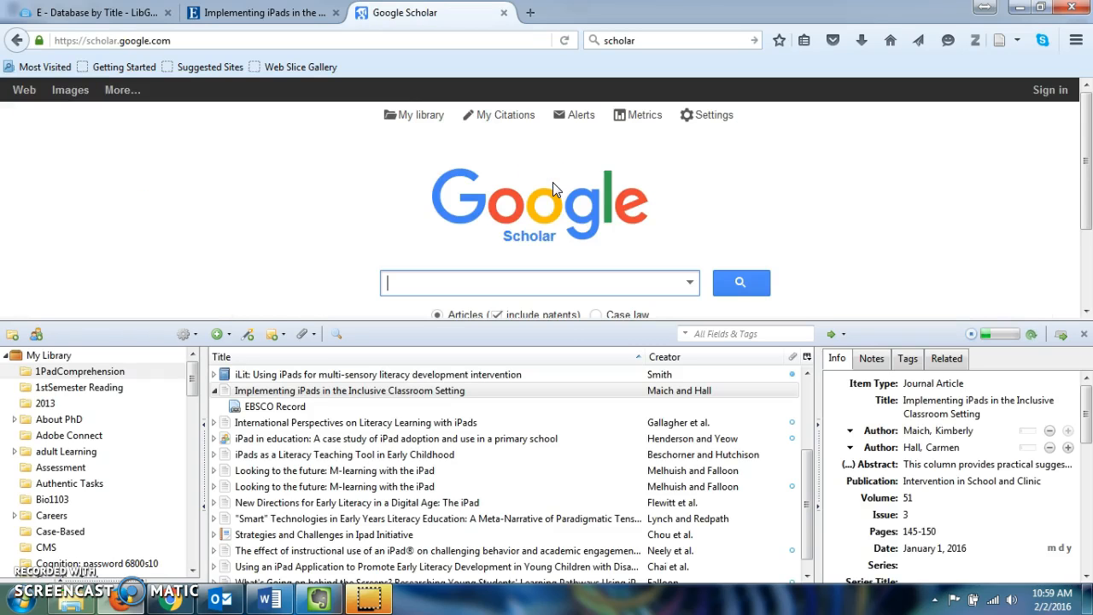
- Search Google Scholar for articles on "ipad education"
scroll(552, 182, down, 2)
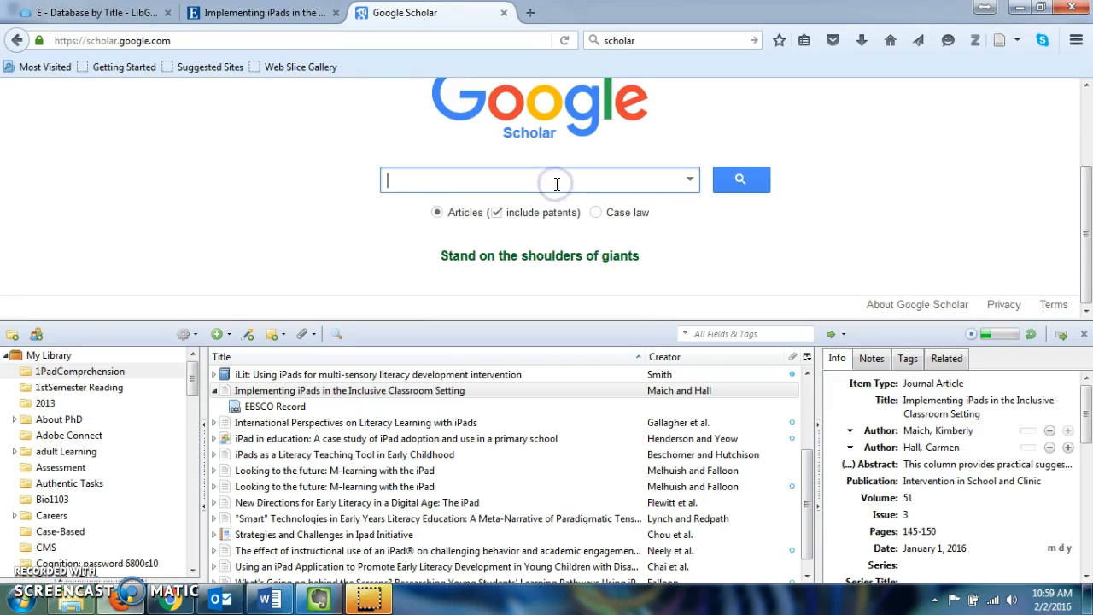
text(ipad education)
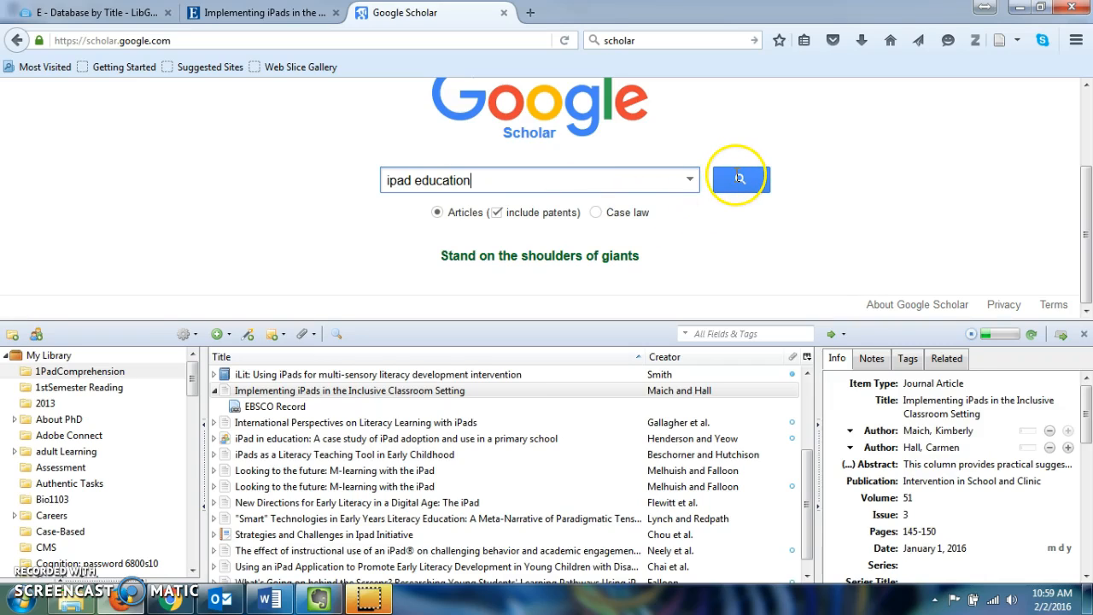
click(740, 182)
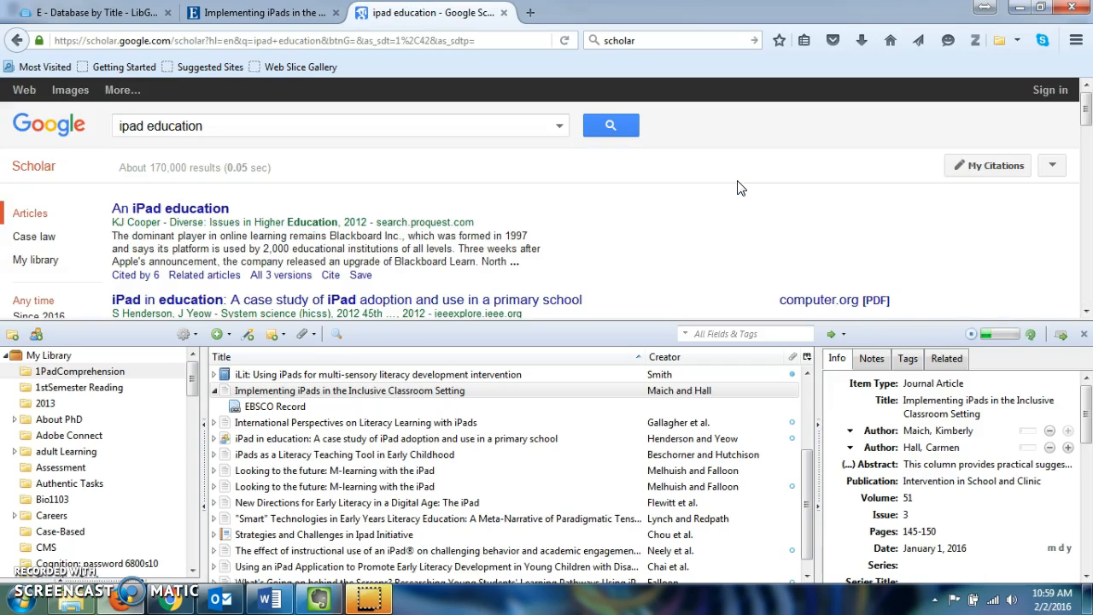
- Save "iPad in education: A case study of iPad adoption and use in a primary school" to Zotero's 1PadComprehension collection and select its new entry
click(182, 210)
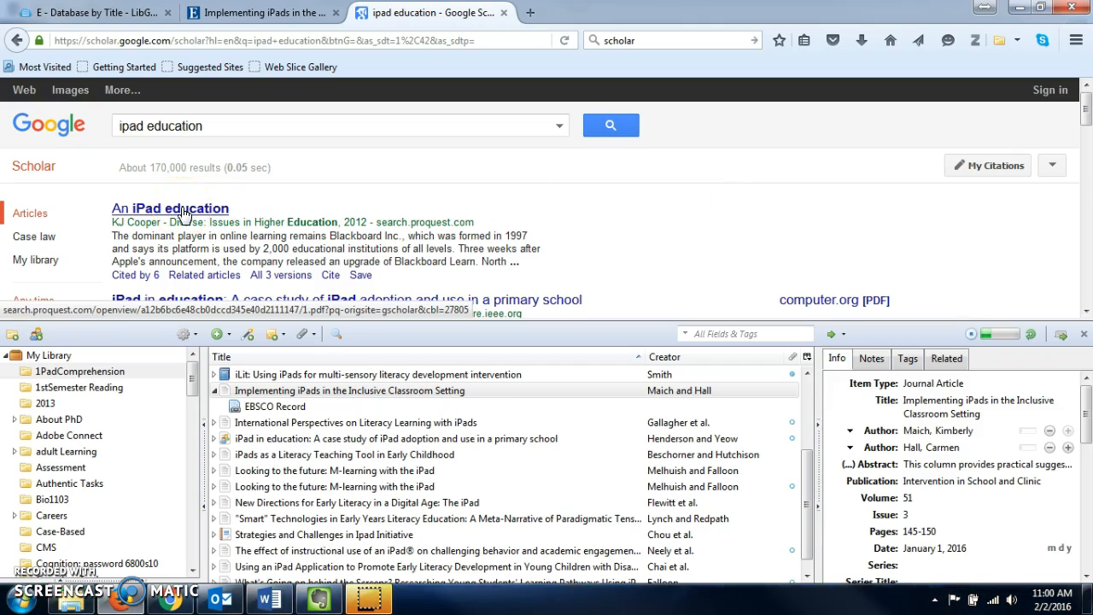
scroll(675, 233, down, 3)
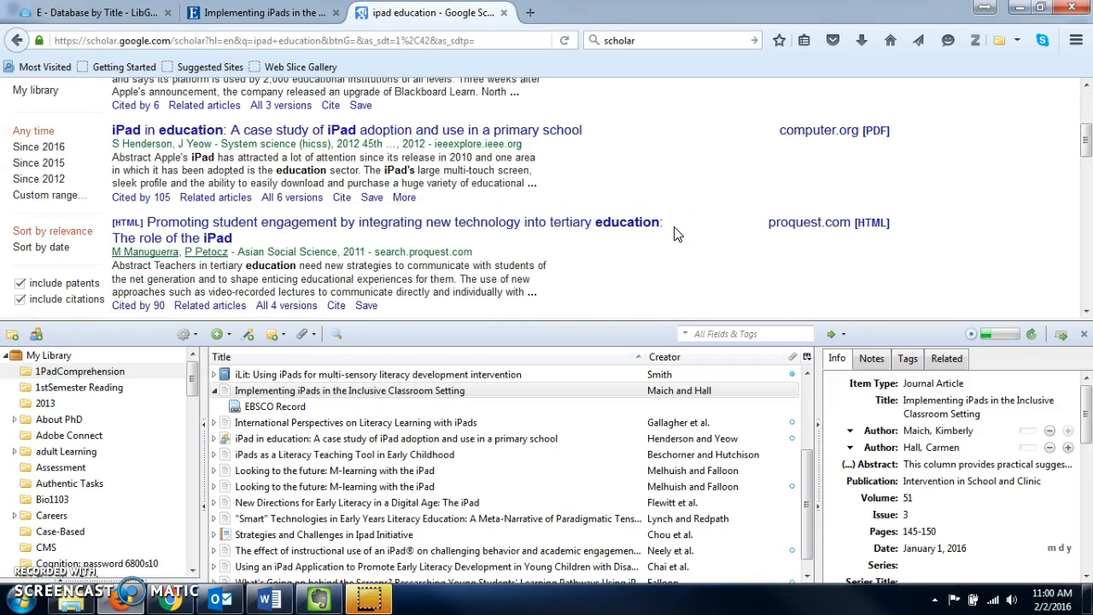
click(1000, 39)
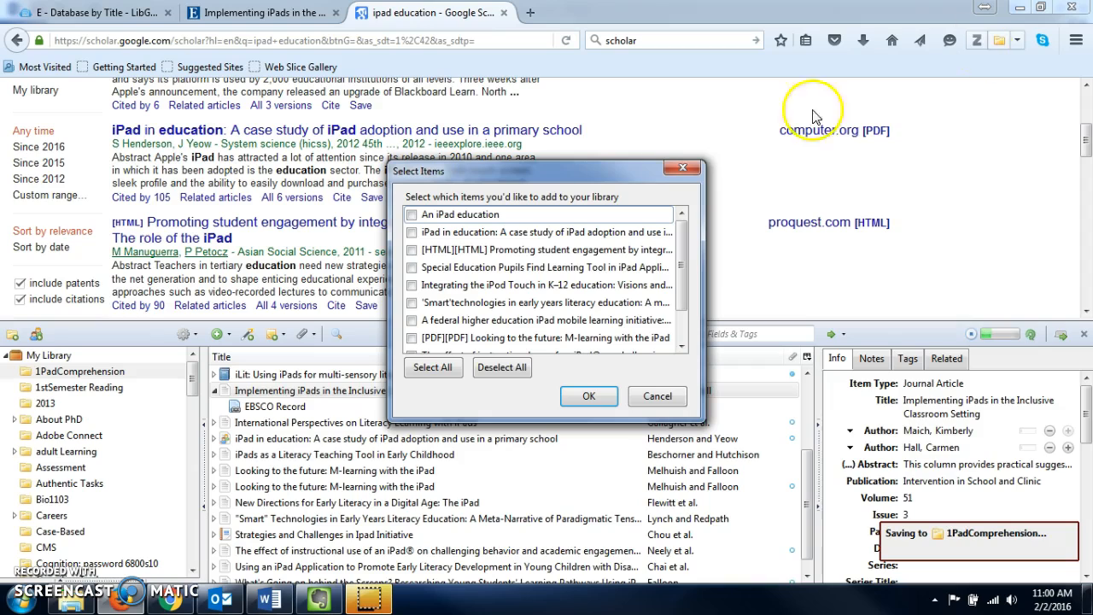
click(412, 232)
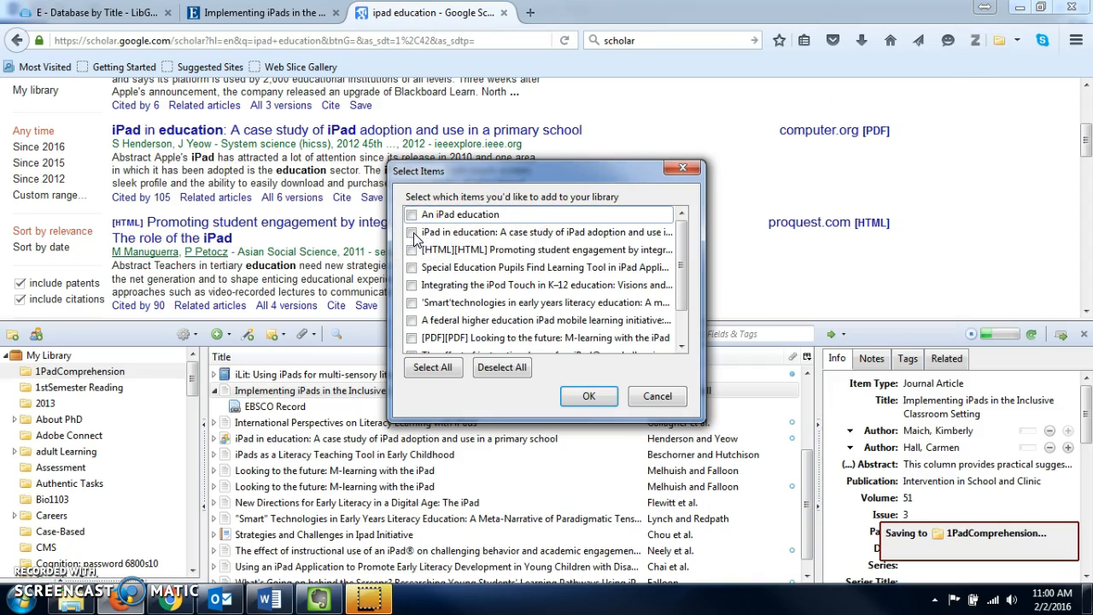
click(588, 398)
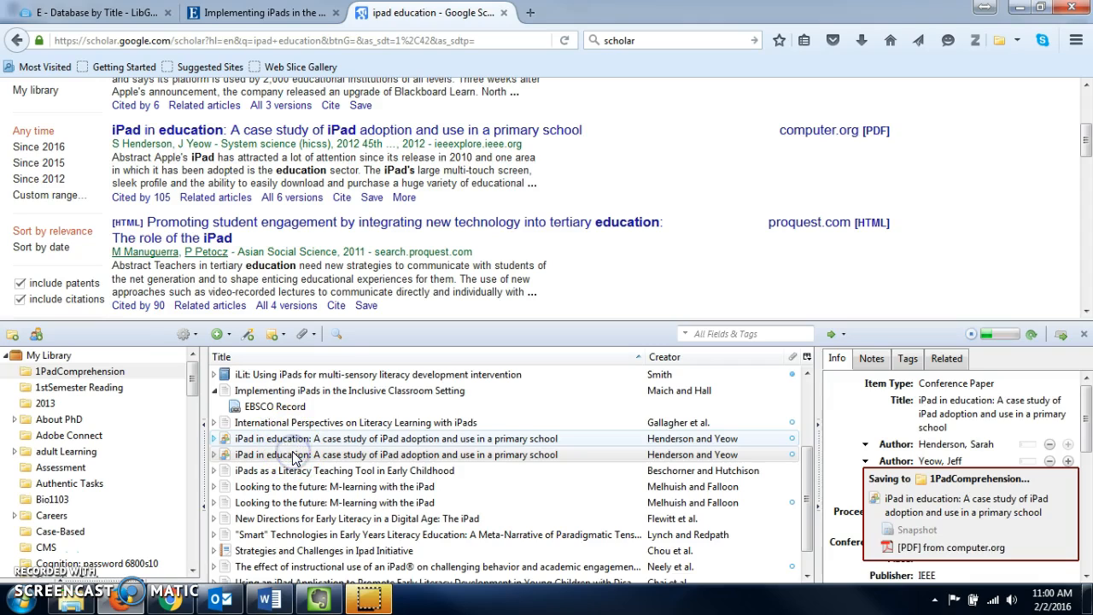
click(293, 457)
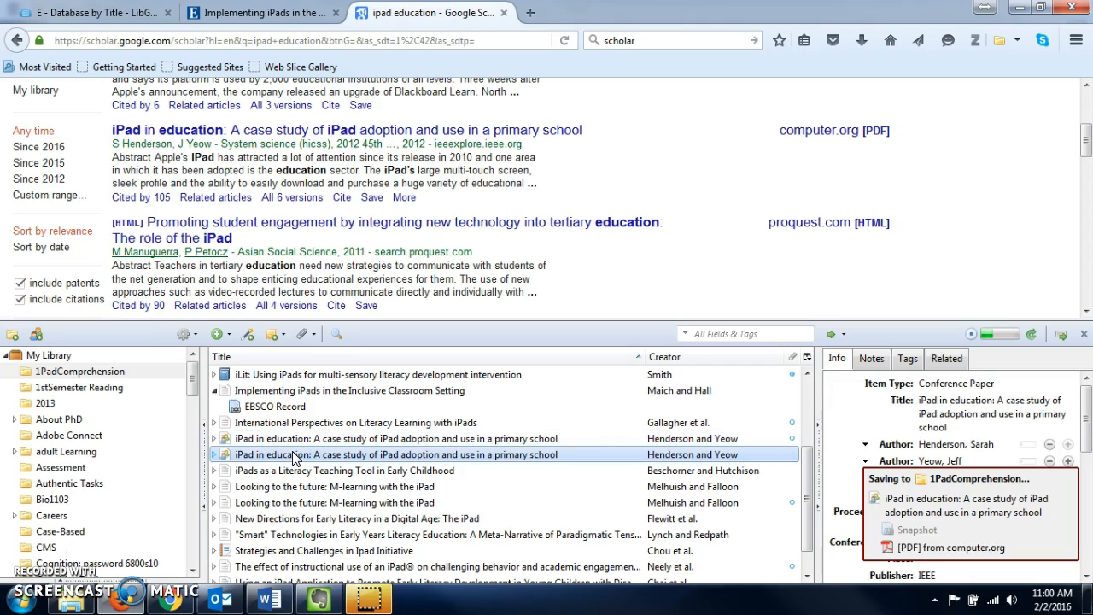
click(293, 457)
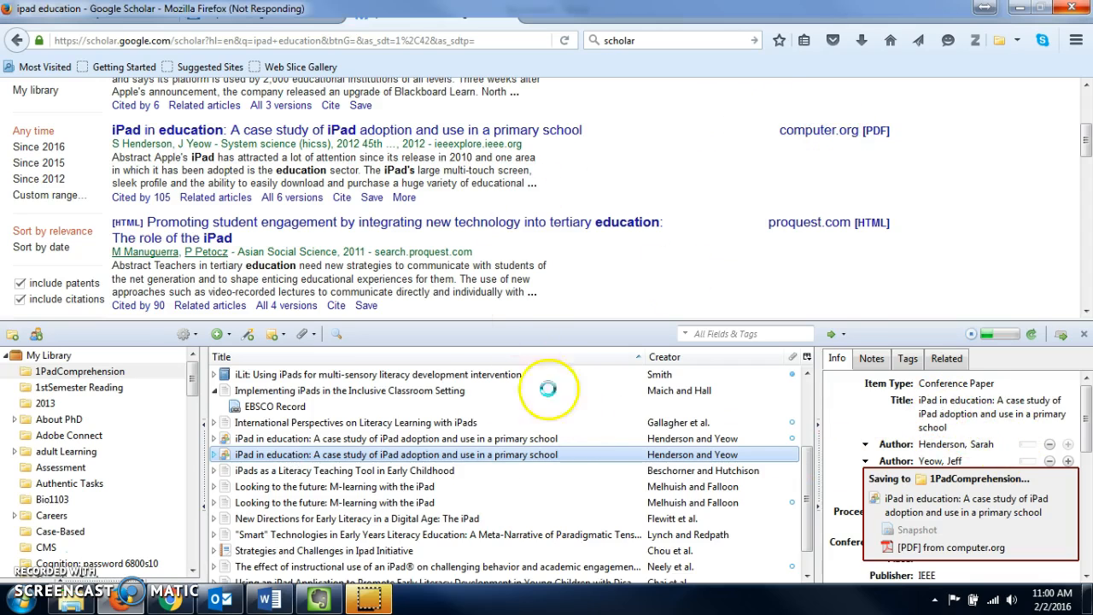
- Switch to Word and add the sentence "Ipad educational experiences can be challenging for teachers ." at the end of the narrative
click(268, 599)
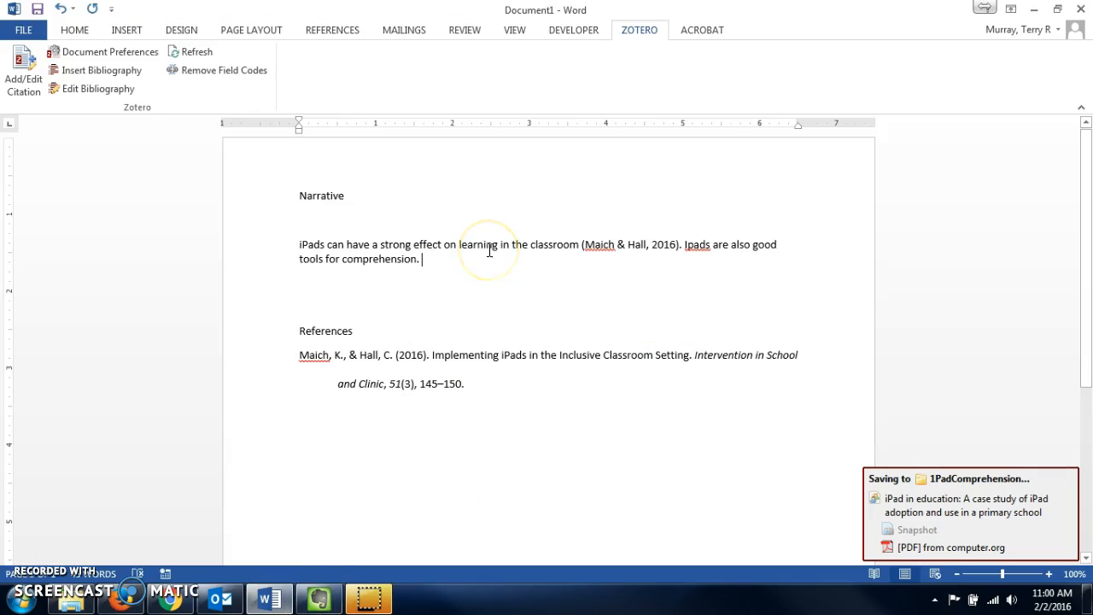
text(I)
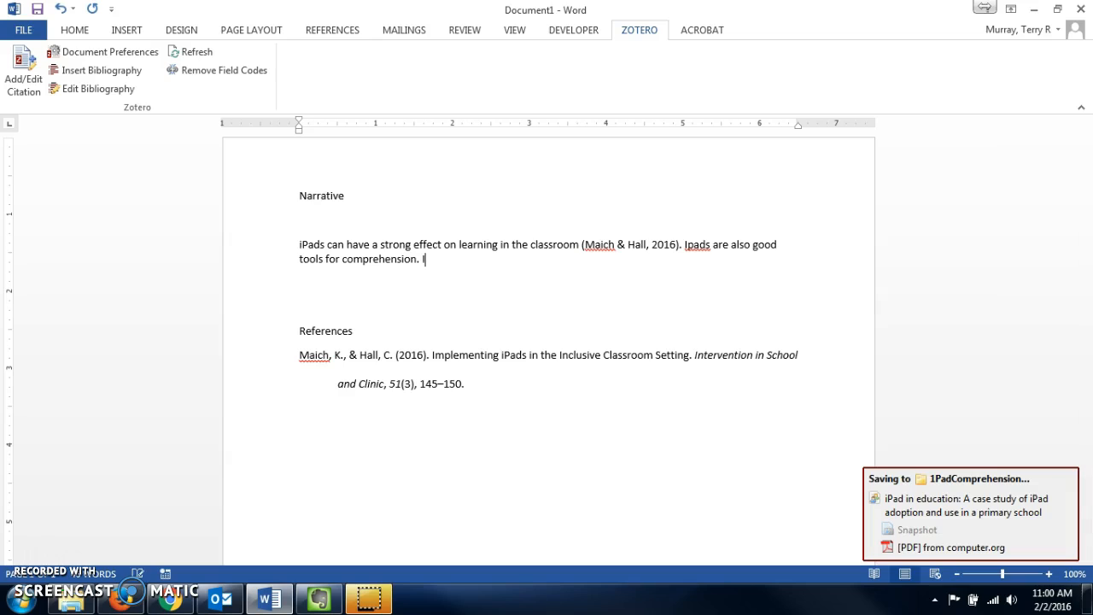
text(pad educational experienc)
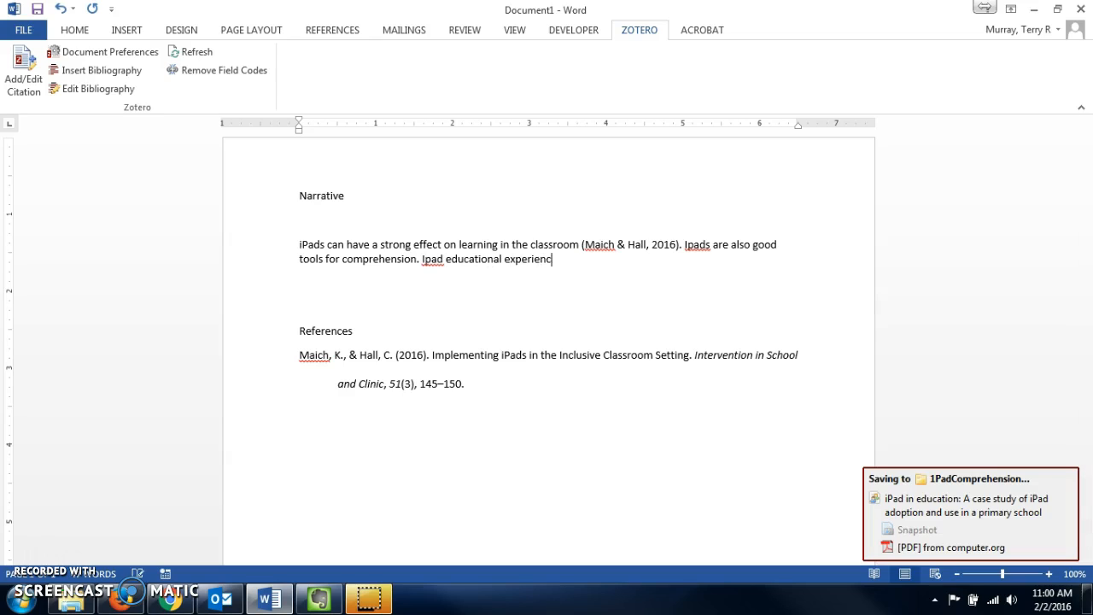
text(es car be chap)
key(BackSpace)
text(llenging for teachers .)
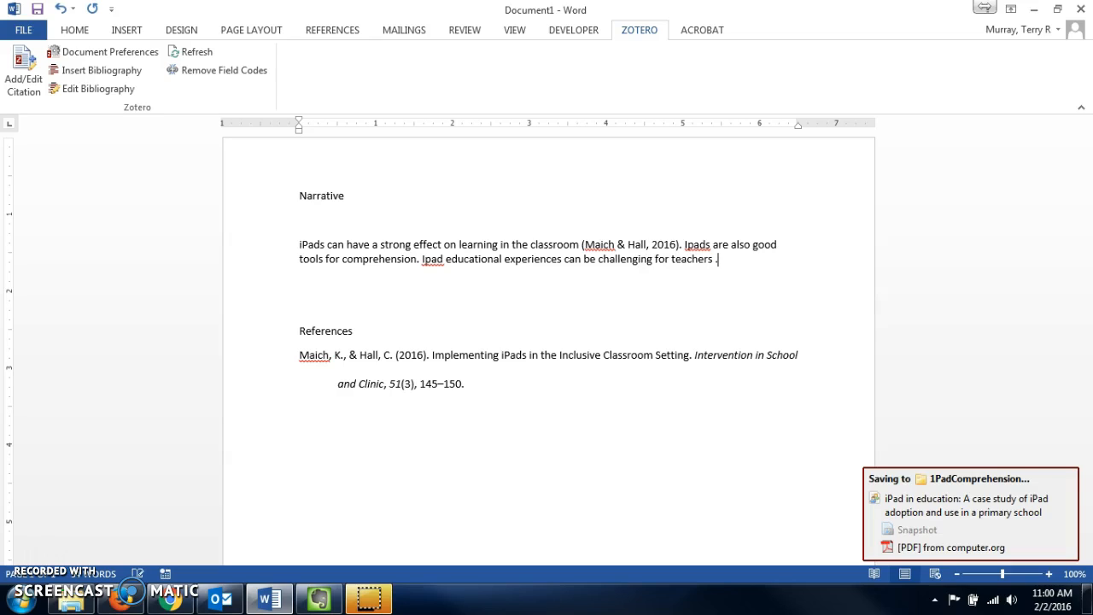
- Start a Zotero citation at the end of the sentence on teachers' iPad challenges, briefly switching to Firefox and back to Word
click(23, 79)
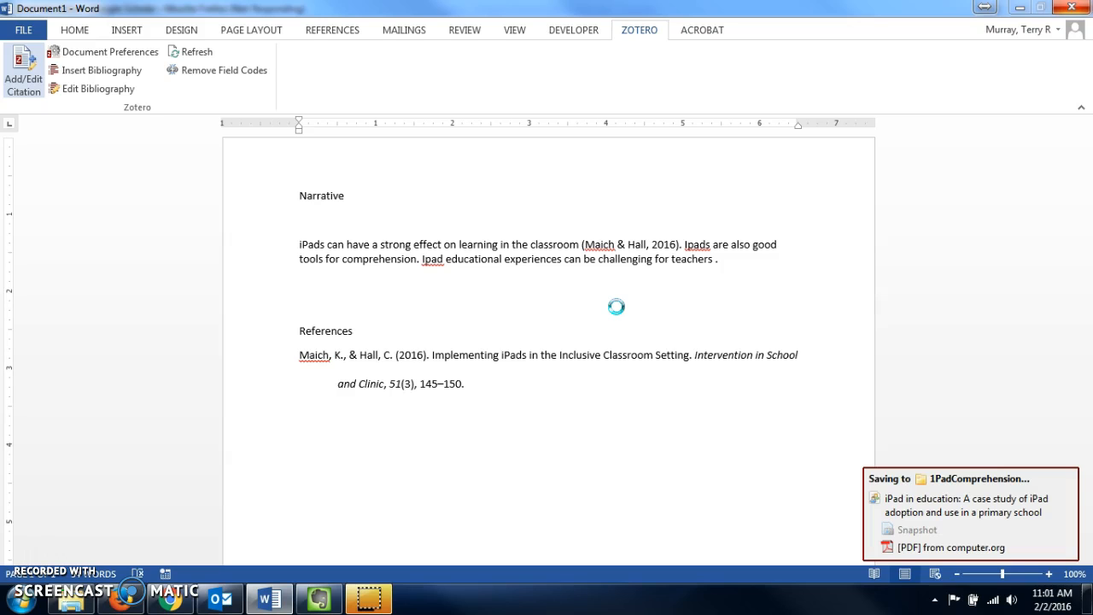
click(607, 294)
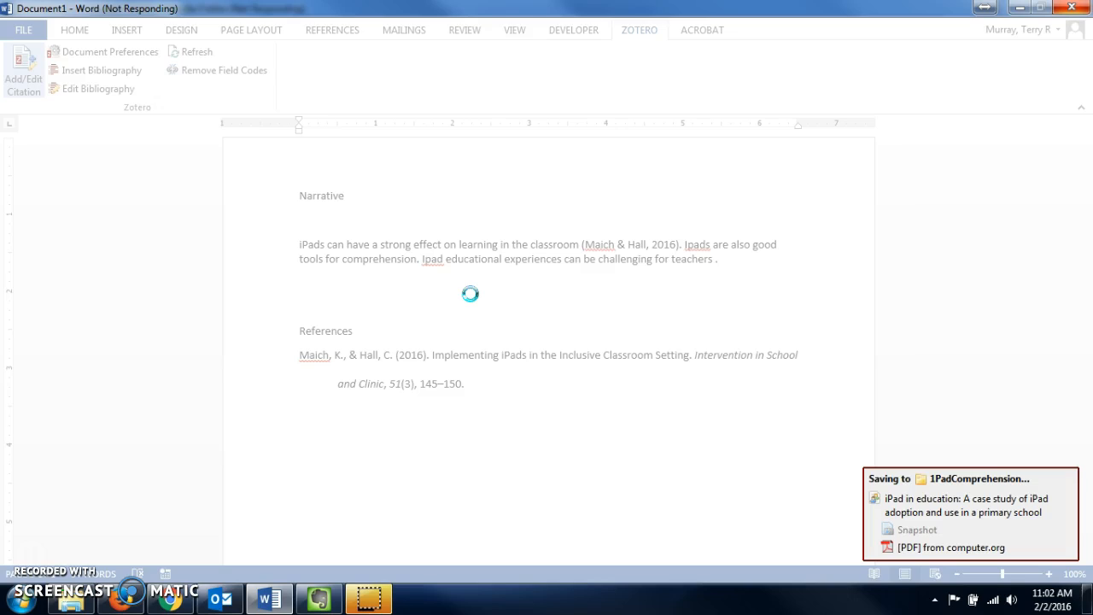
click(124, 600)
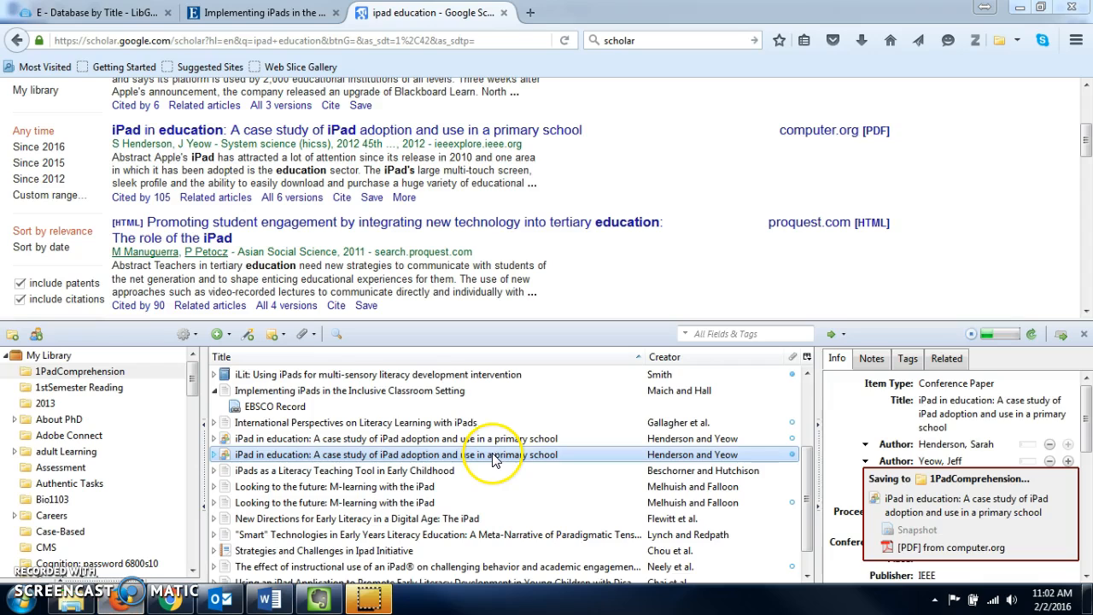
click(267, 601)
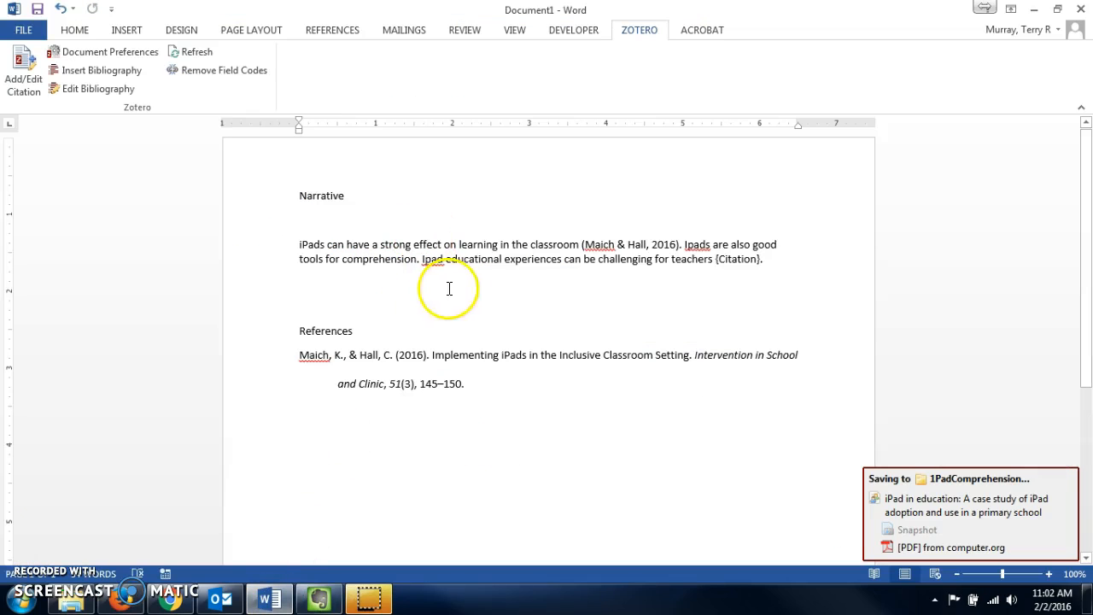
- Search "ipad case study" for the citation placeholder after "teachers" and insert "iPad in education: A case study of iPad adoption and use in a primary school"
click(740, 258)
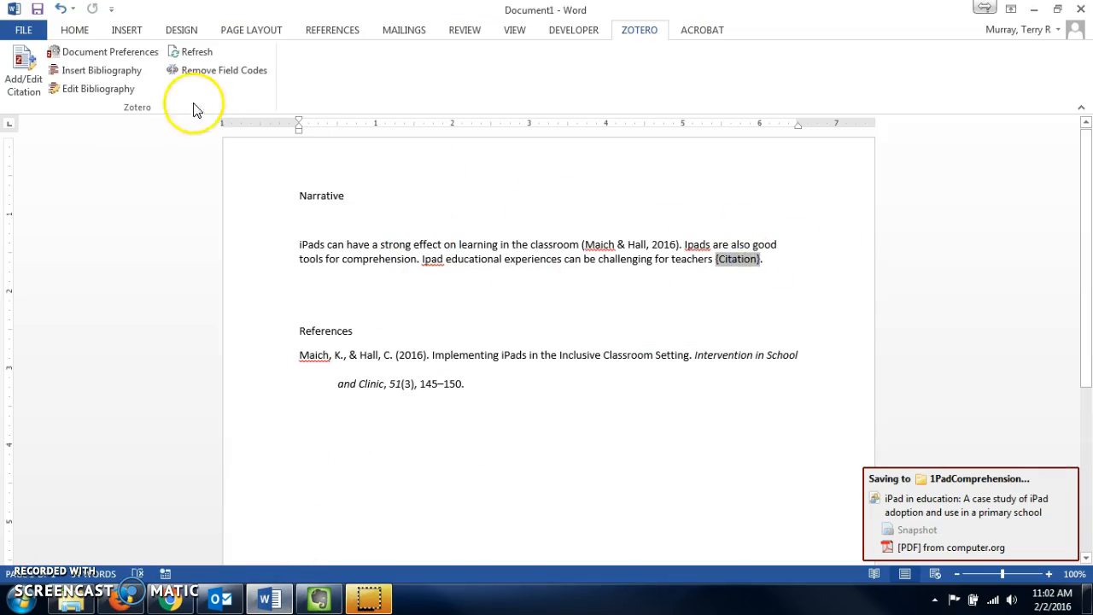
click(23, 72)
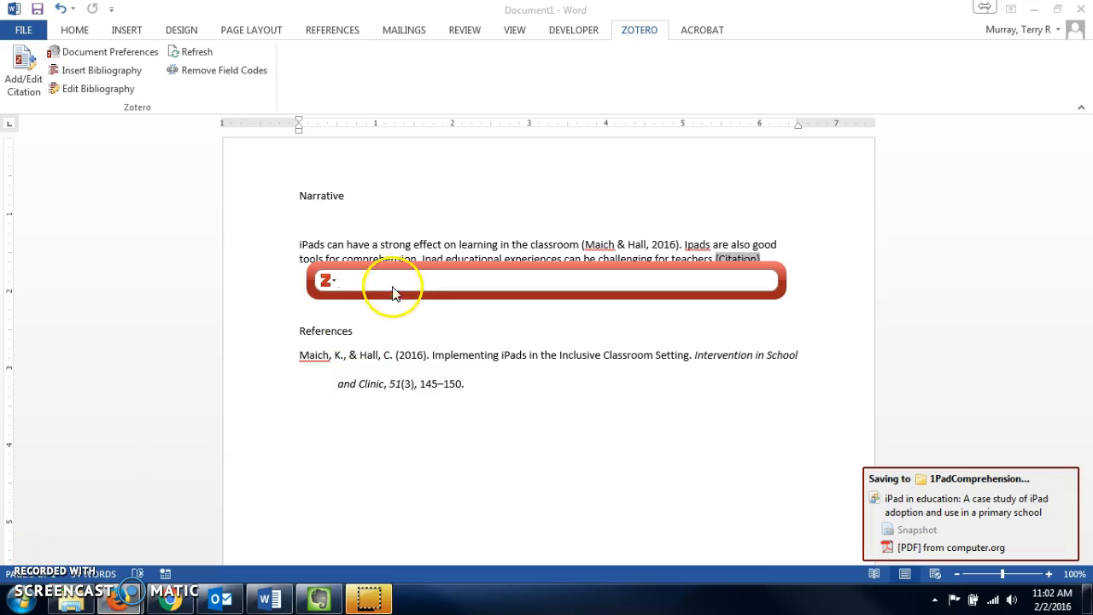
click(393, 277)
text(ipa)
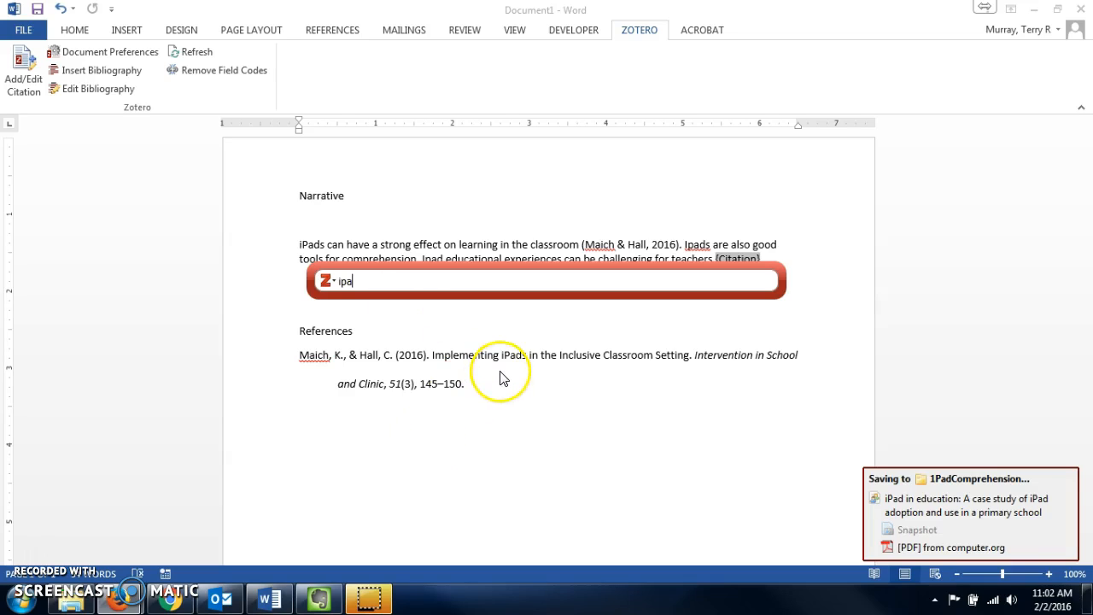
text(d)
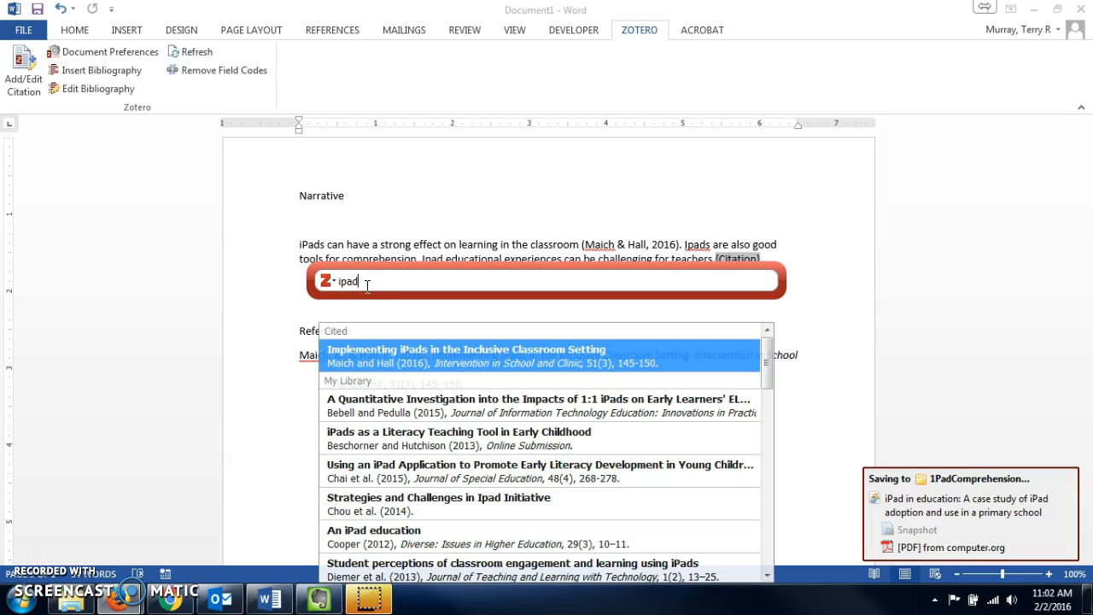
text(case study)
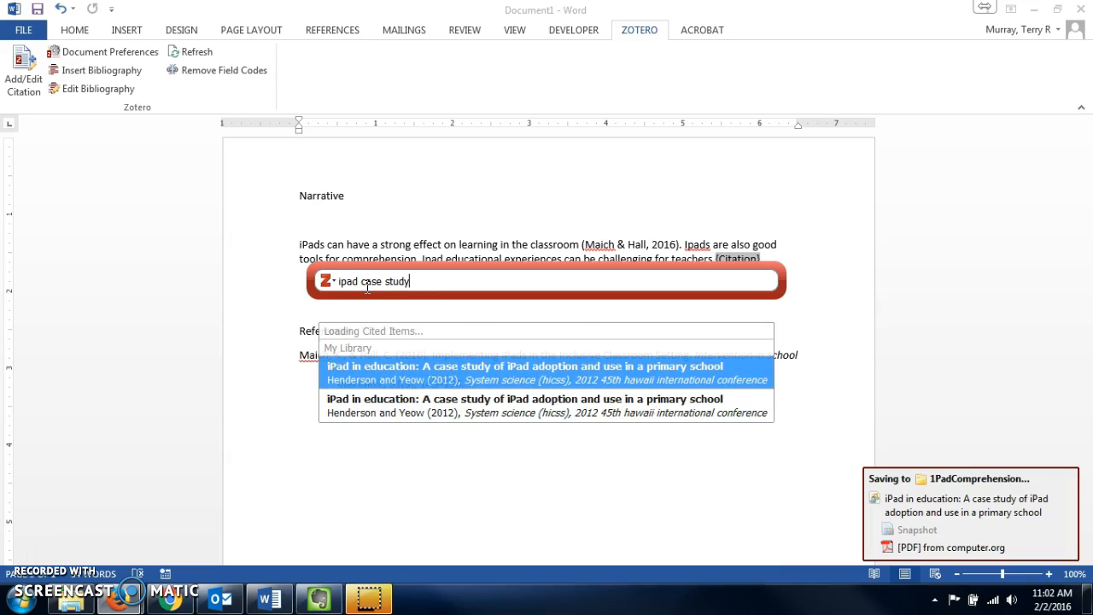
click(619, 357)
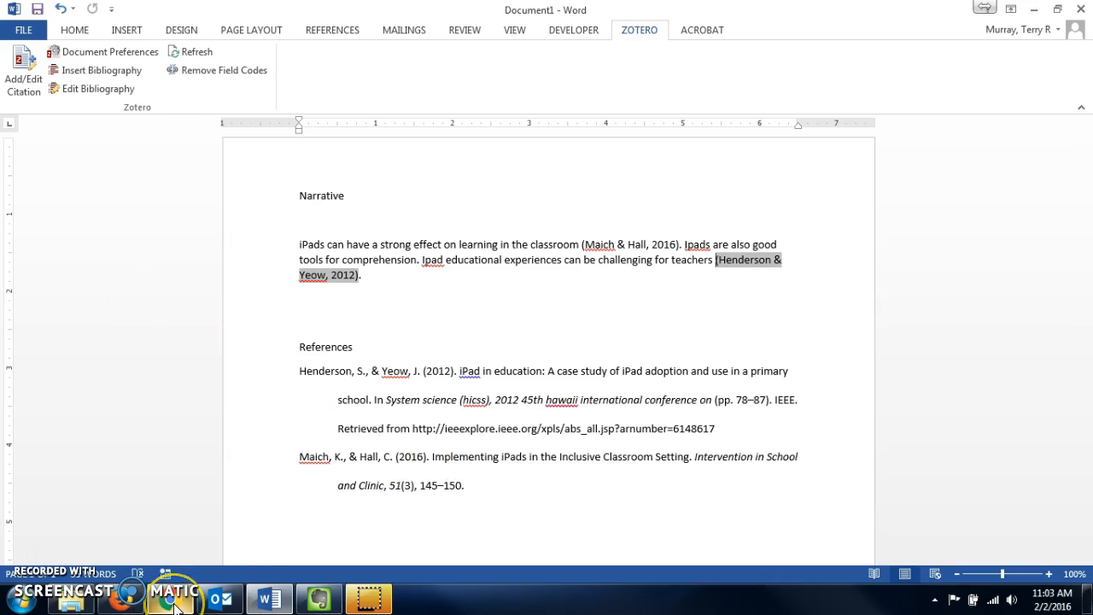
- Switch to Firefox, open the PDF attached to the selected iPad case study in Zotero, and close the Zotero pane
mouse_move(146, 605)
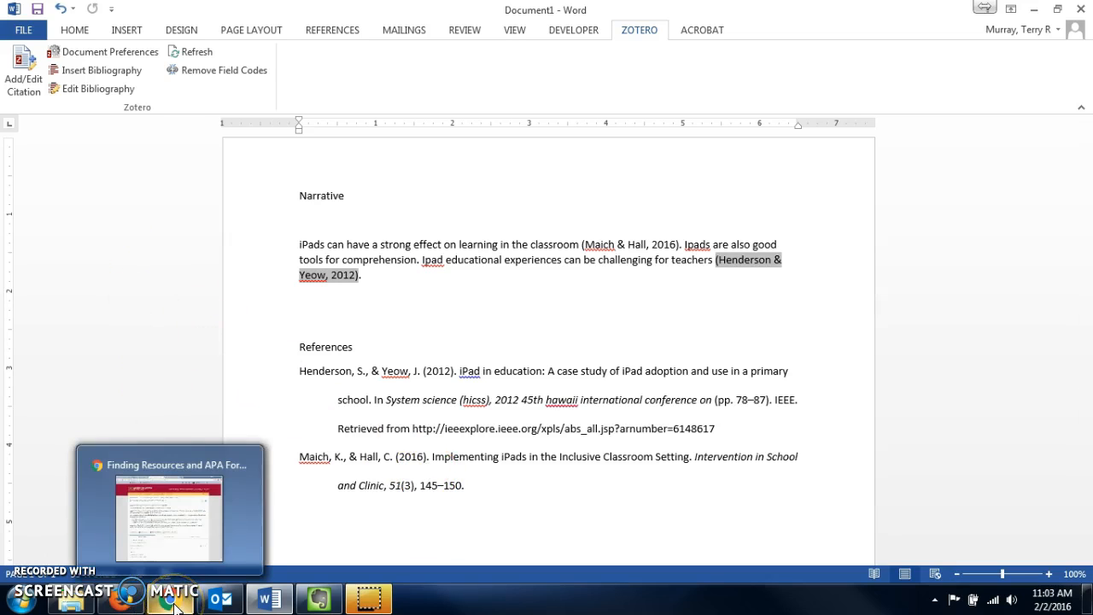
click(127, 605)
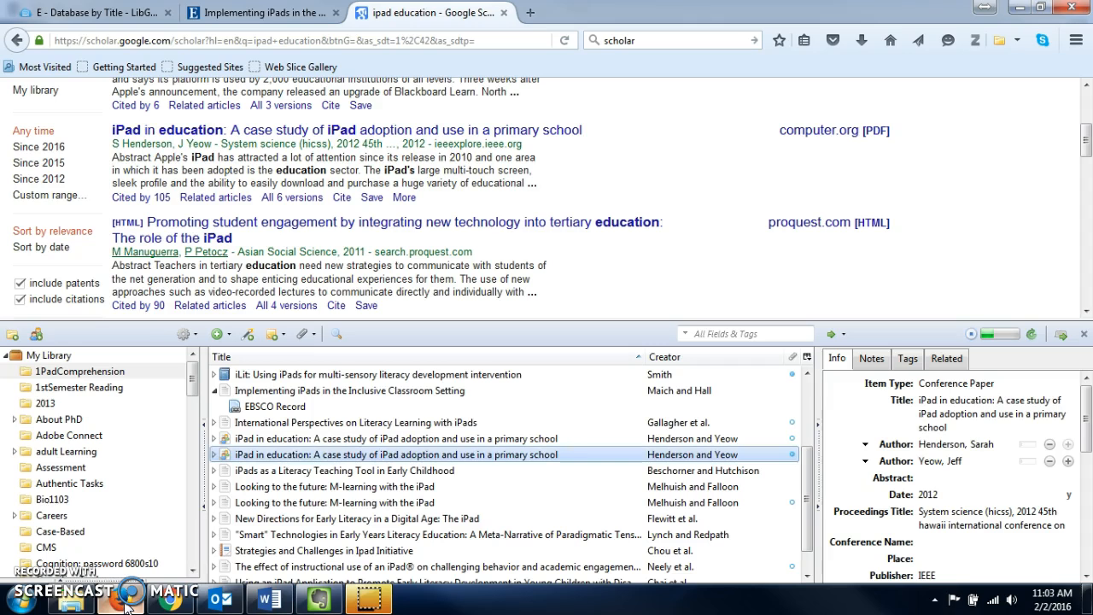
double_click(351, 455)
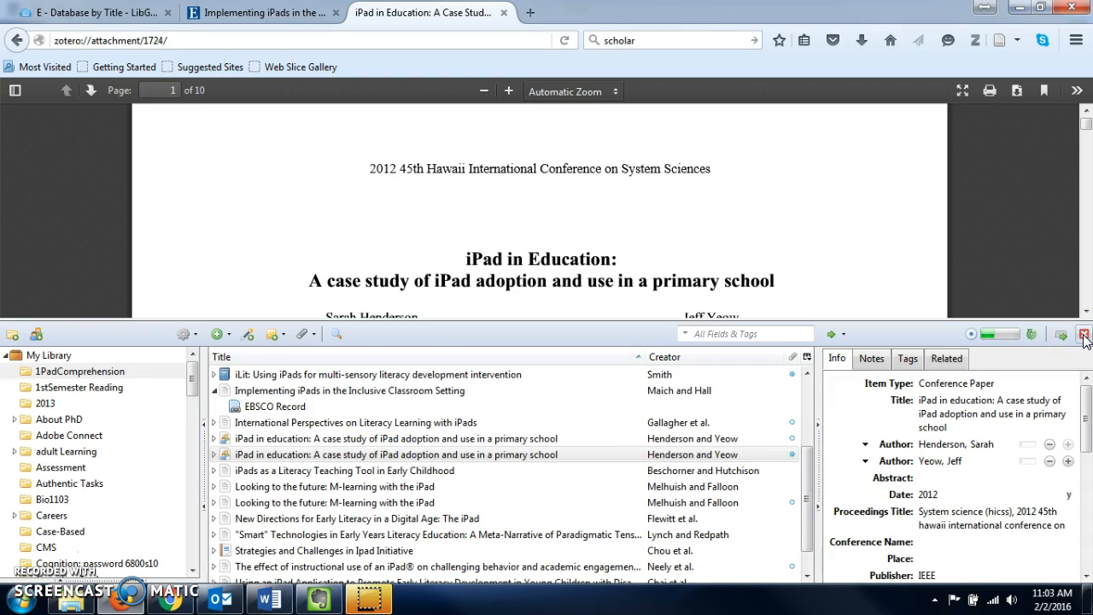
click(1085, 335)
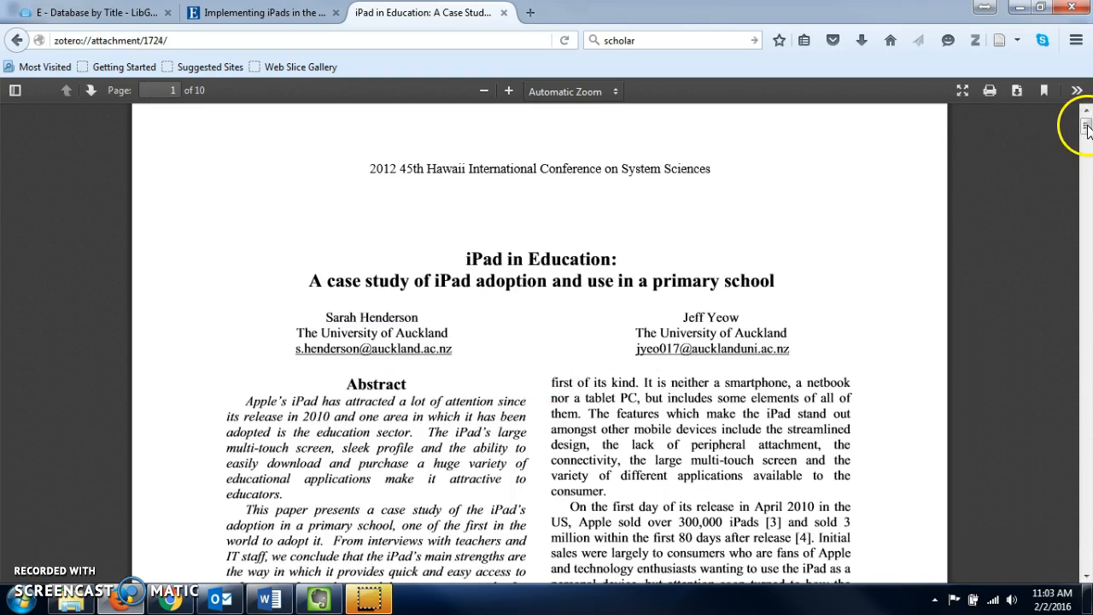
- Examine the article from the abstract through to its References section on page 10, focusing on reference 22
drag(1084, 126, 1086, 145)
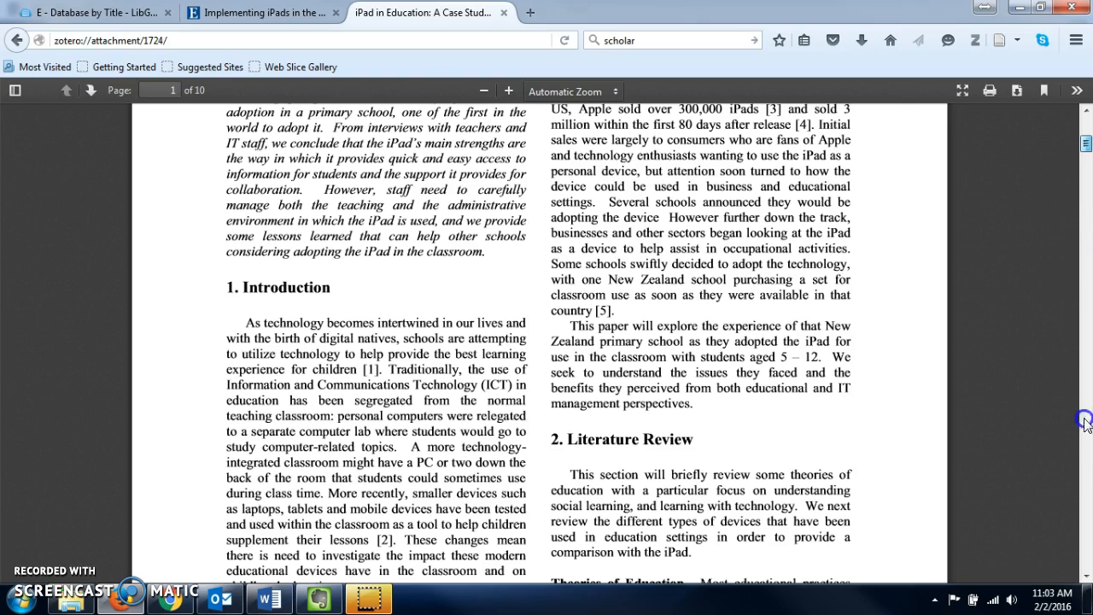
click(1088, 502)
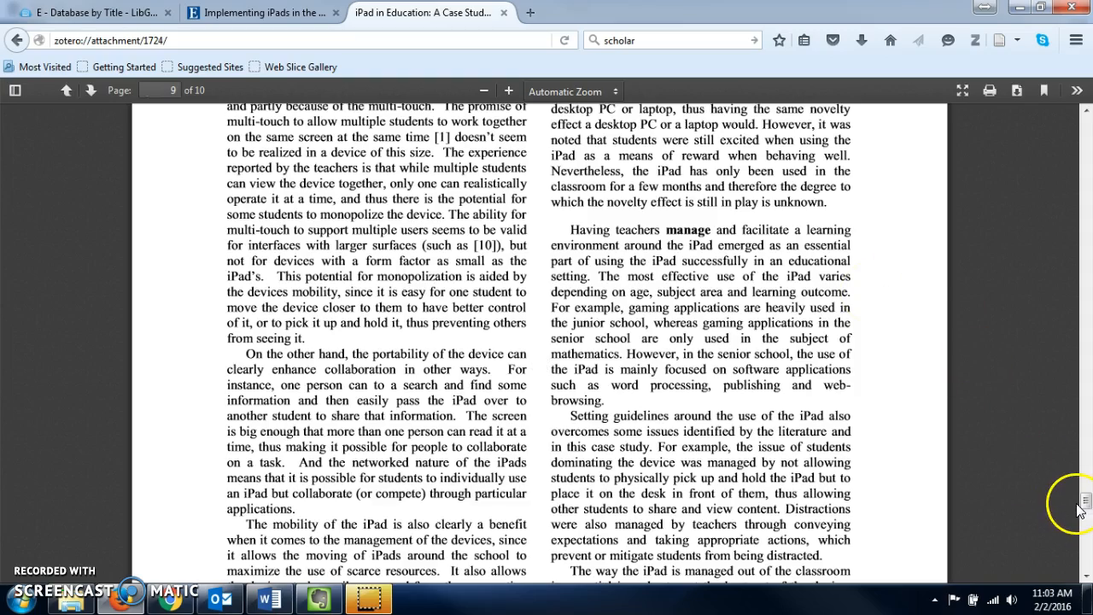
drag(1088, 506, 1085, 559)
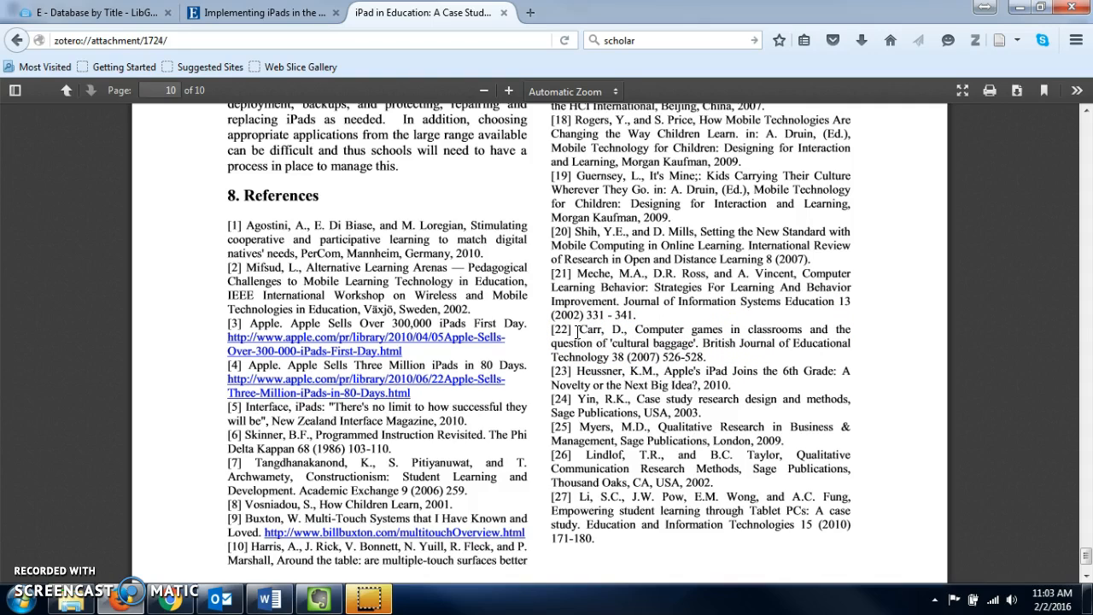
drag(577, 332, 578, 332)
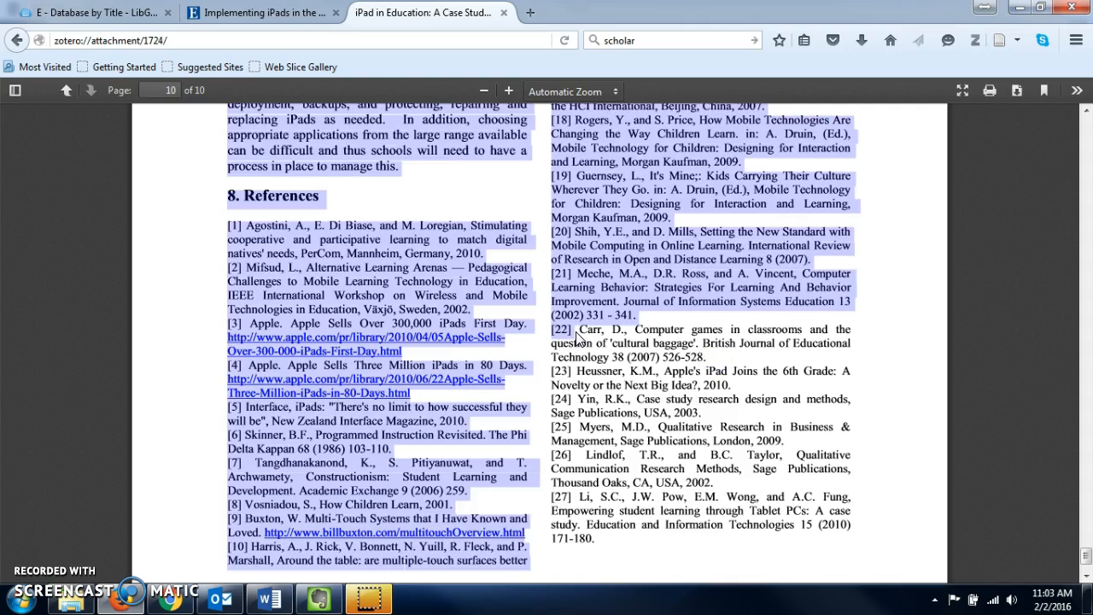
click(611, 333)
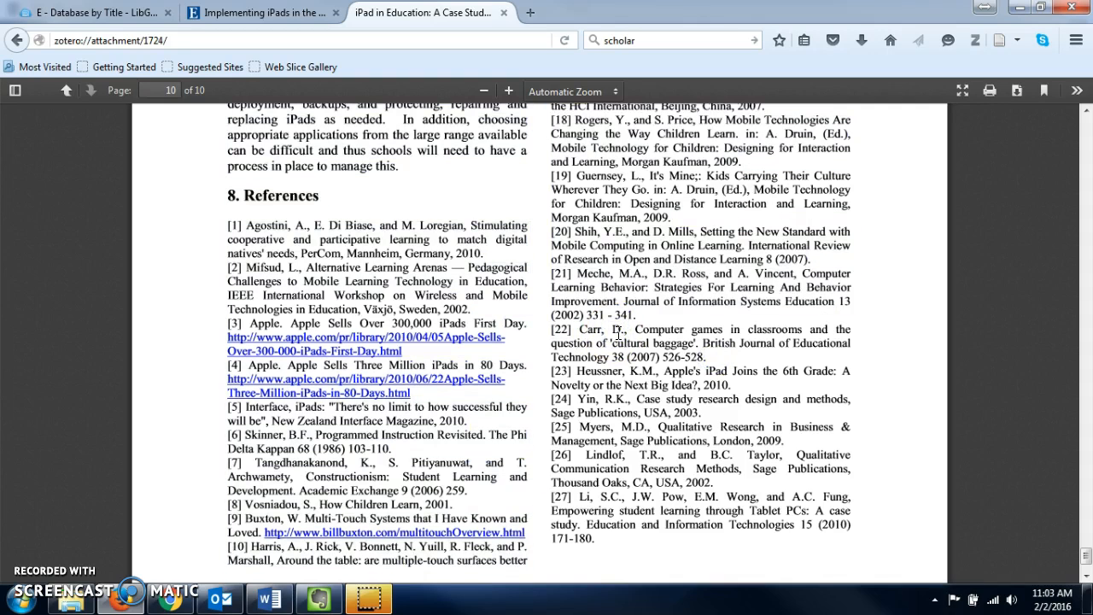